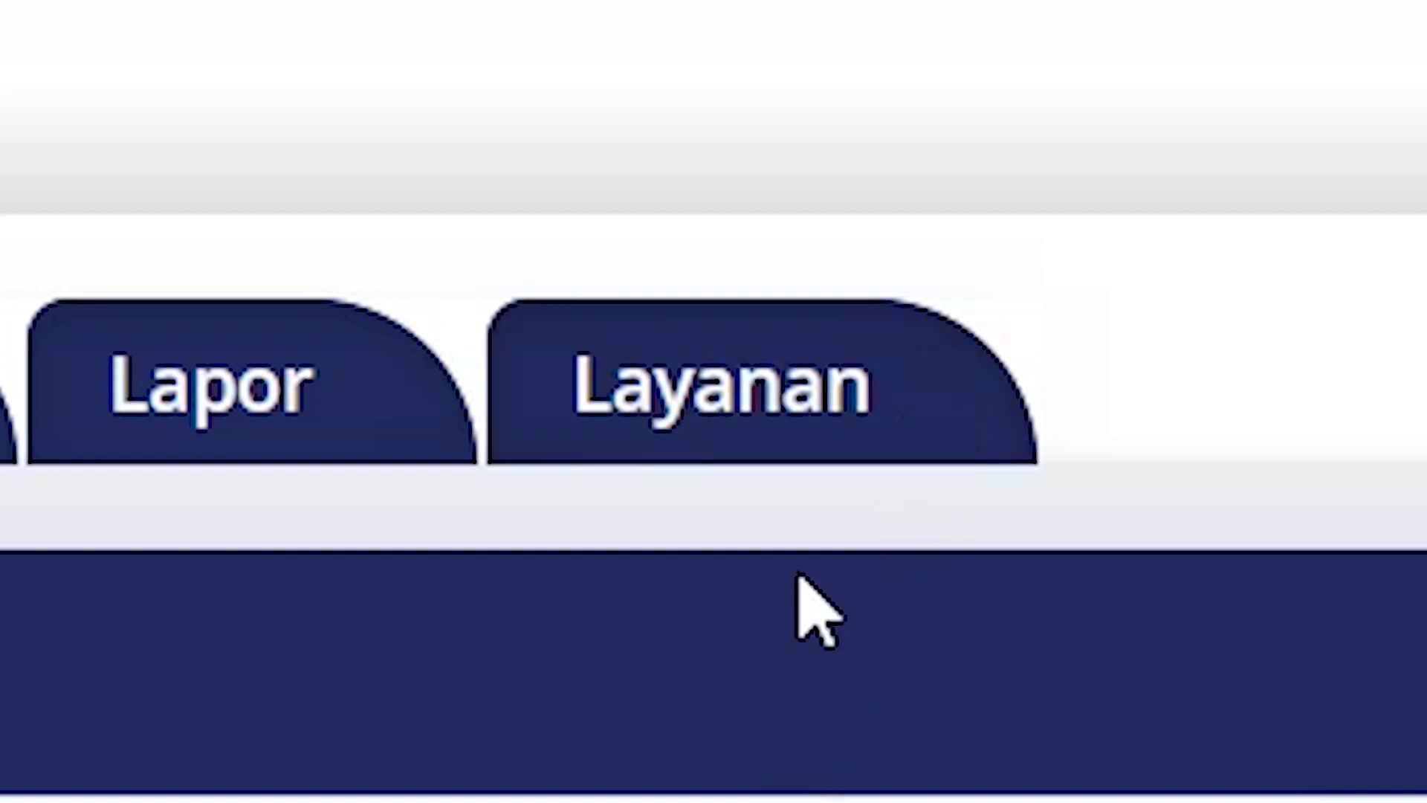
Open the Layanan services and look through the list for eReporting Insentif Covid-19.
{"action": "left_click", "coordinate": [787, 387]}
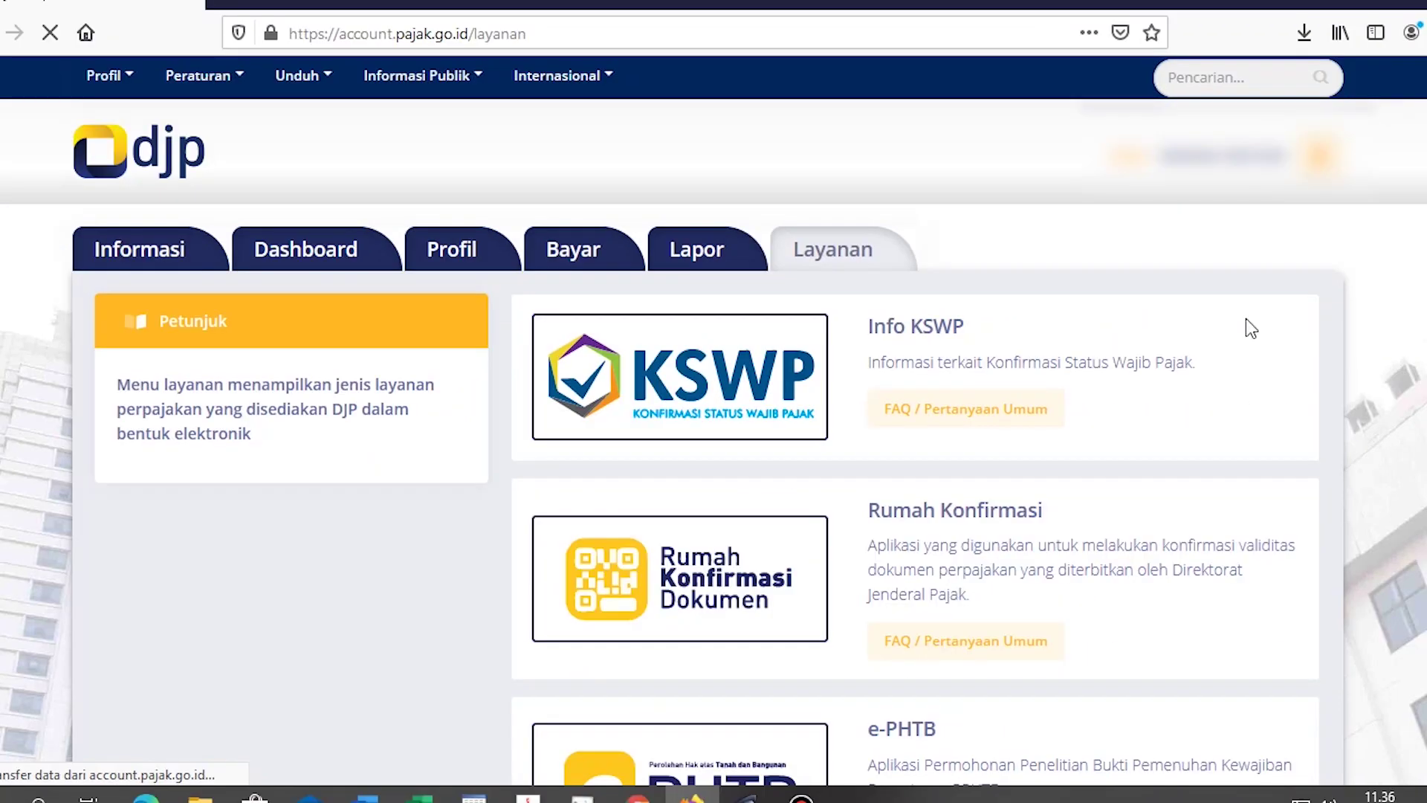
{"action": "scroll", "coordinate": [1245, 318], "scroll_direction": "down", "scroll_amount": 10}
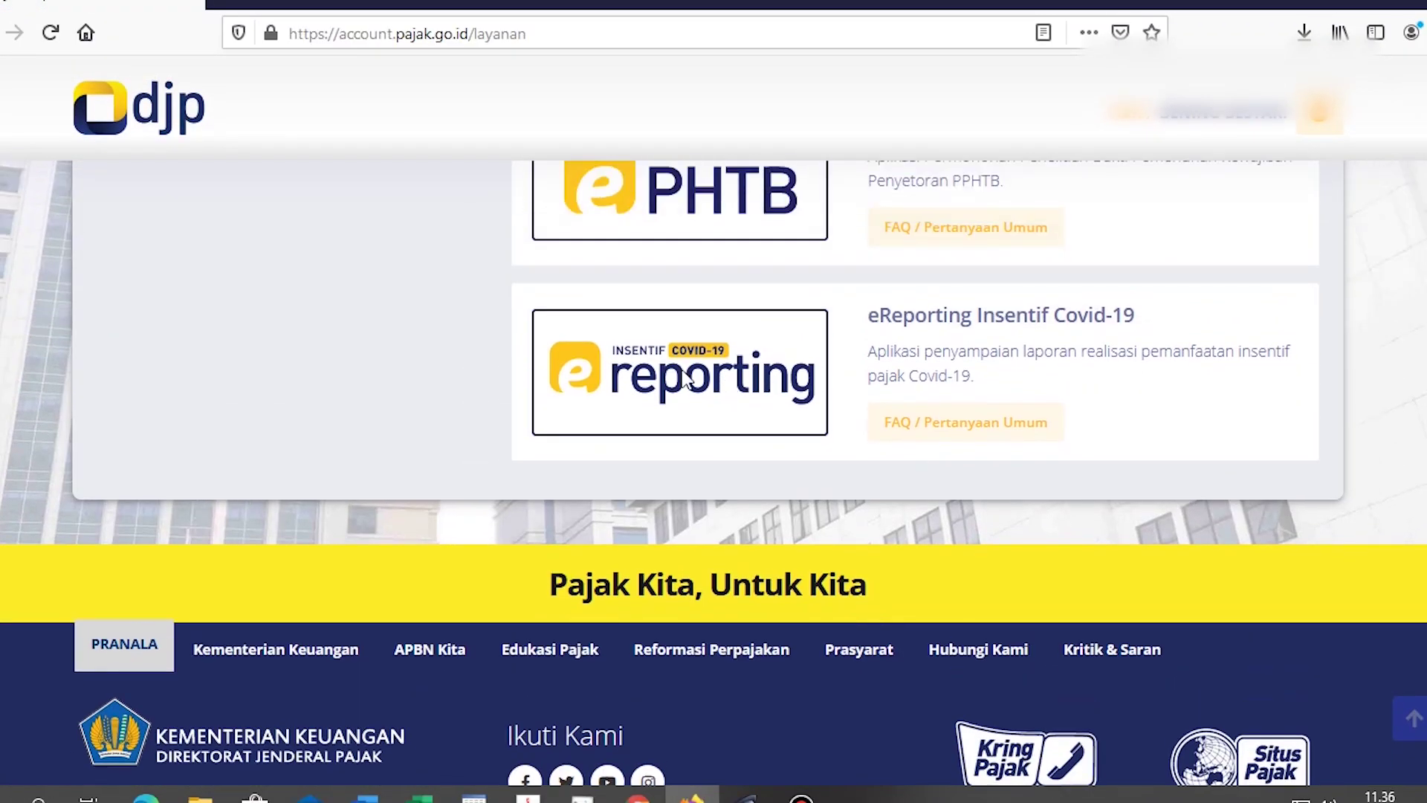
{"action": "scroll", "coordinate": [685, 379], "scroll_direction": "up", "scroll_amount": 2}
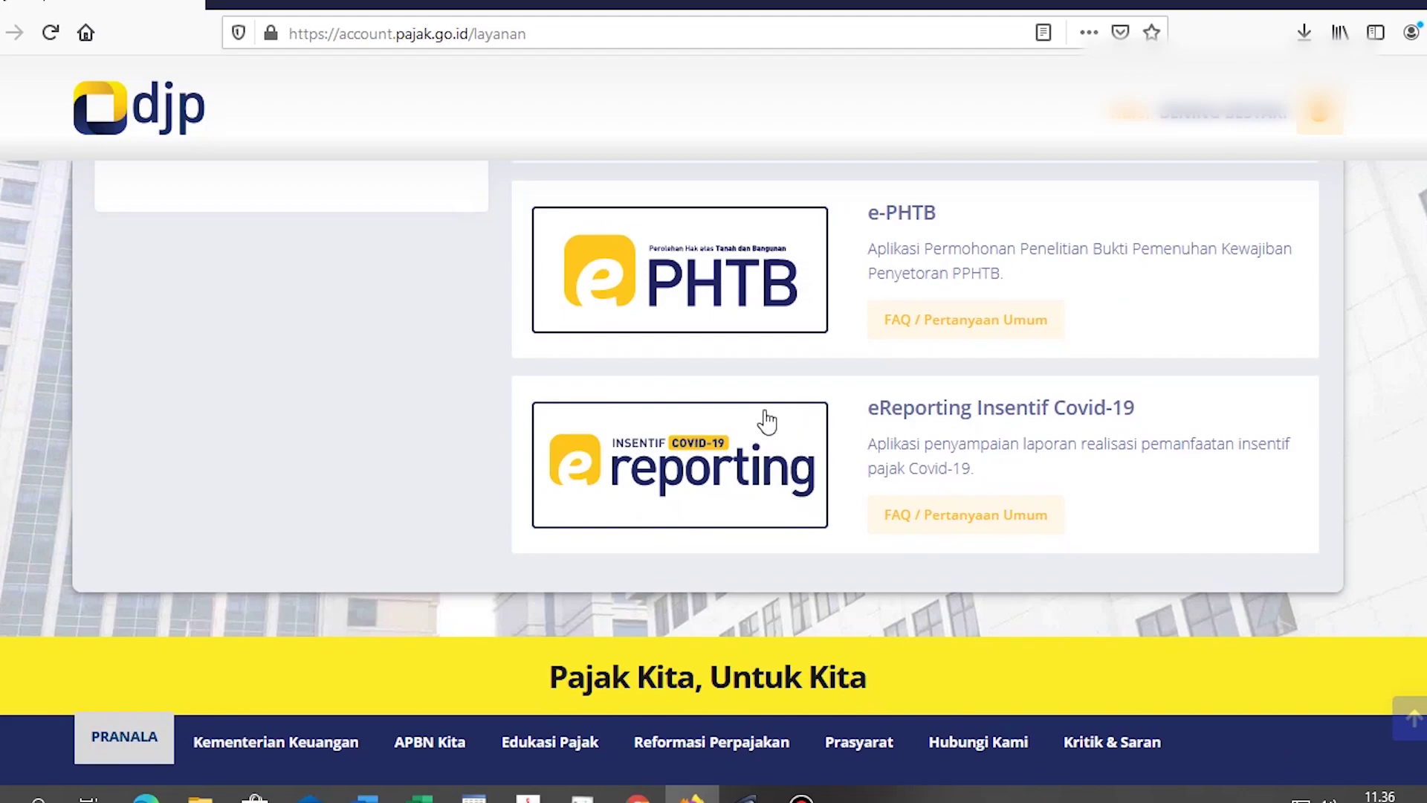
{"action": "scroll", "coordinate": [1332, 368], "scroll_direction": "up", "scroll_amount": 8}
Activate the eReporting Insentif Covid-19 feature in the profile's service feature settings and confirm the change.
{"action": "left_click", "coordinate": [423, 255]}
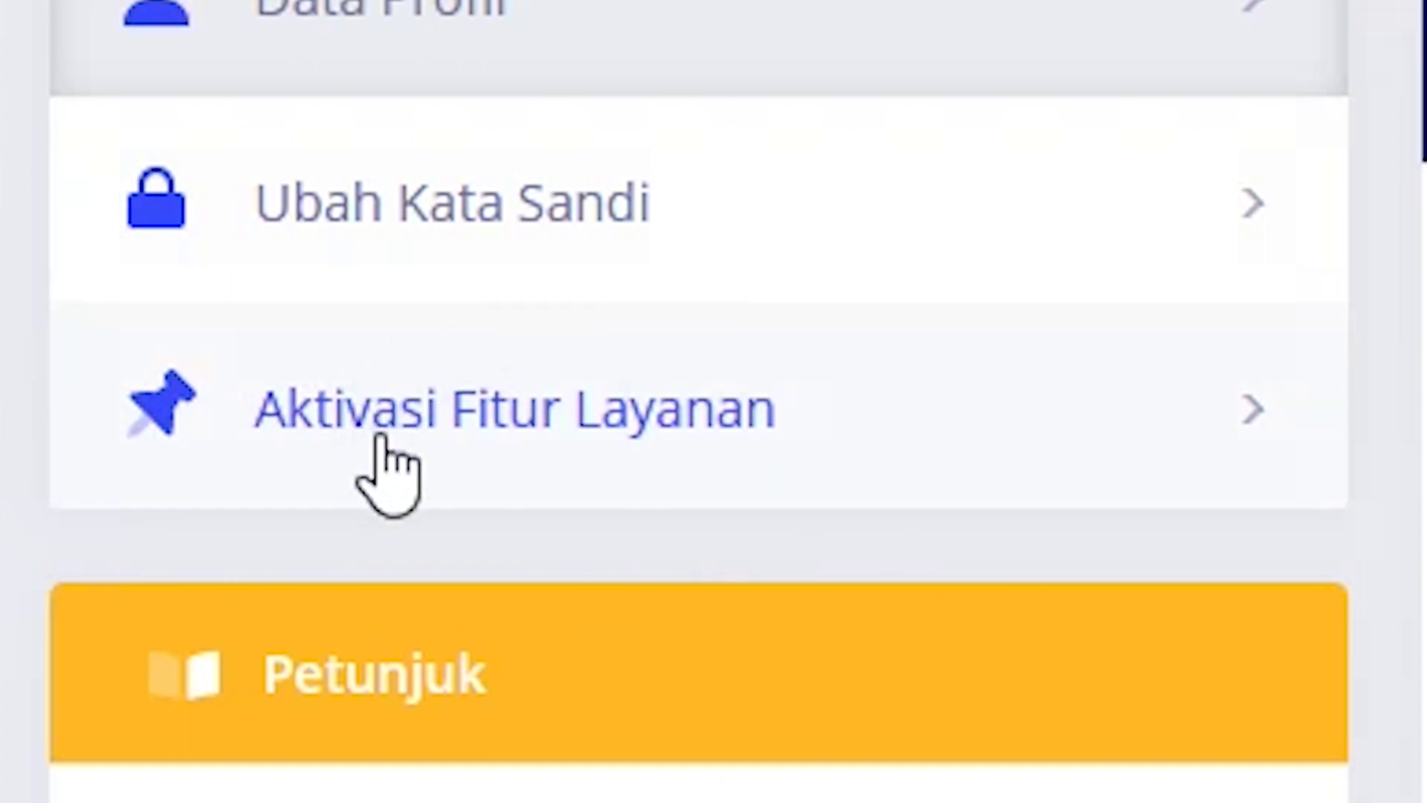
{"action": "left_click", "coordinate": [305, 462]}
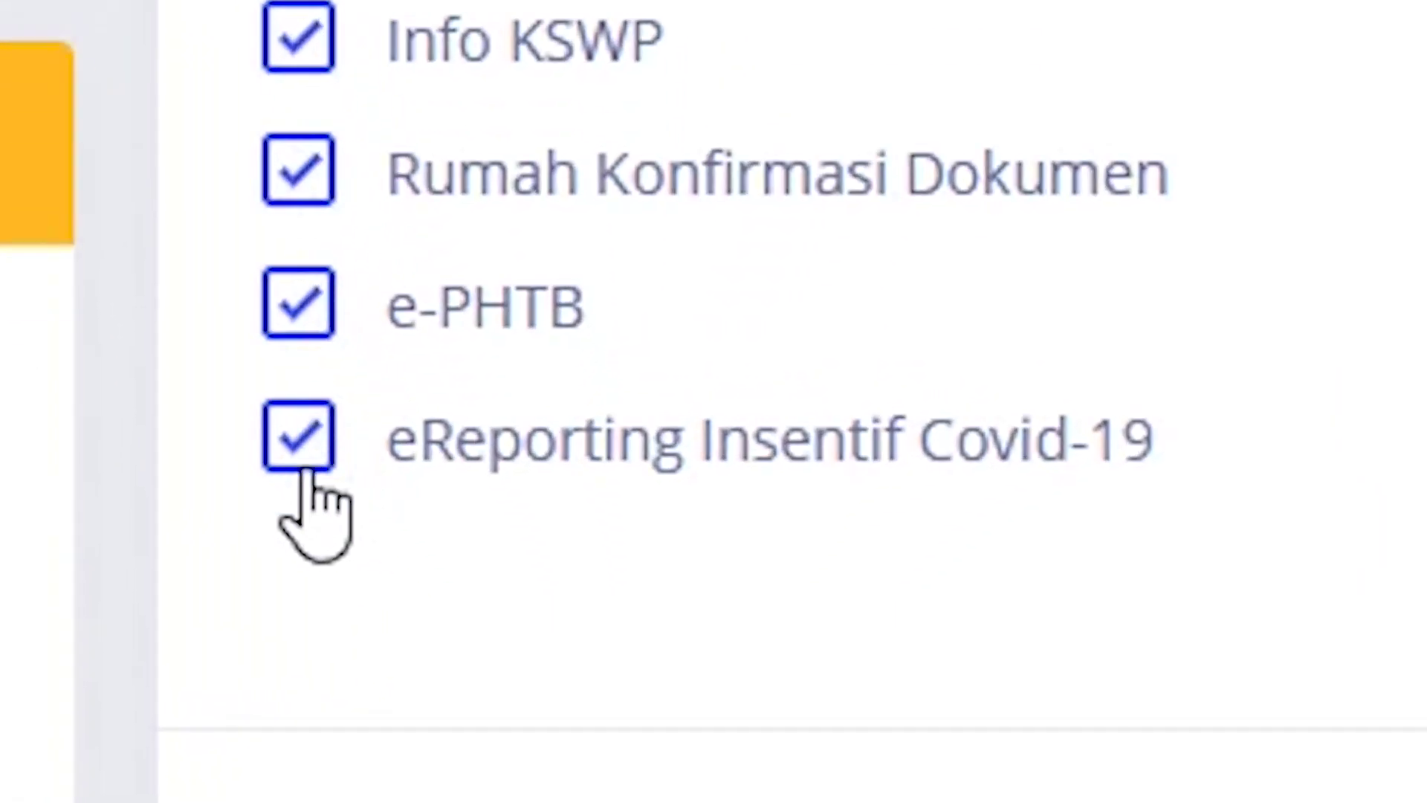
{"action": "left_click", "coordinate": [476, 453]}
{"action": "left_click", "coordinate": [295, 455]}
{"action": "left_click", "coordinate": [1213, 580]}
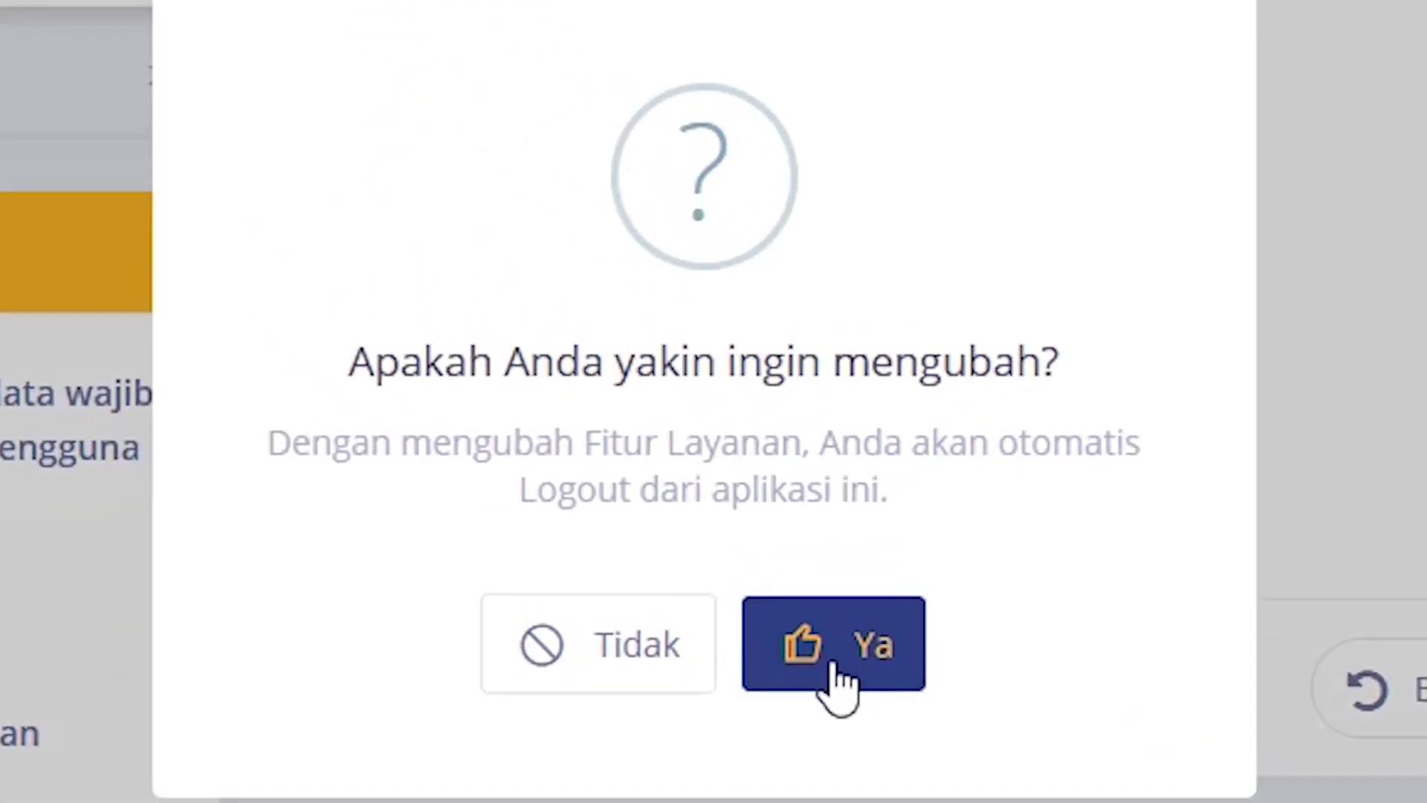
{"action": "left_click", "coordinate": [839, 687]}
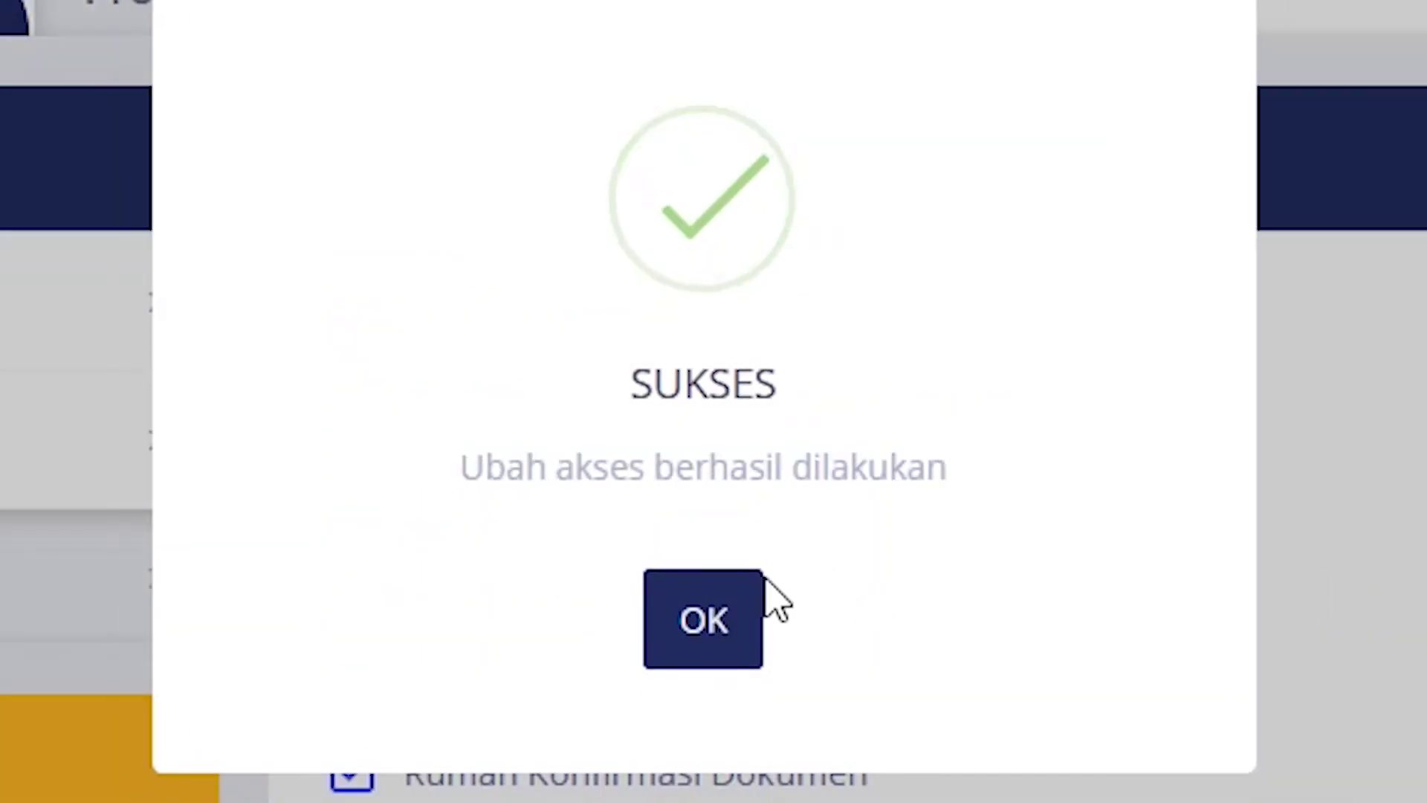
{"action": "left_click", "coordinate": [706, 619]}
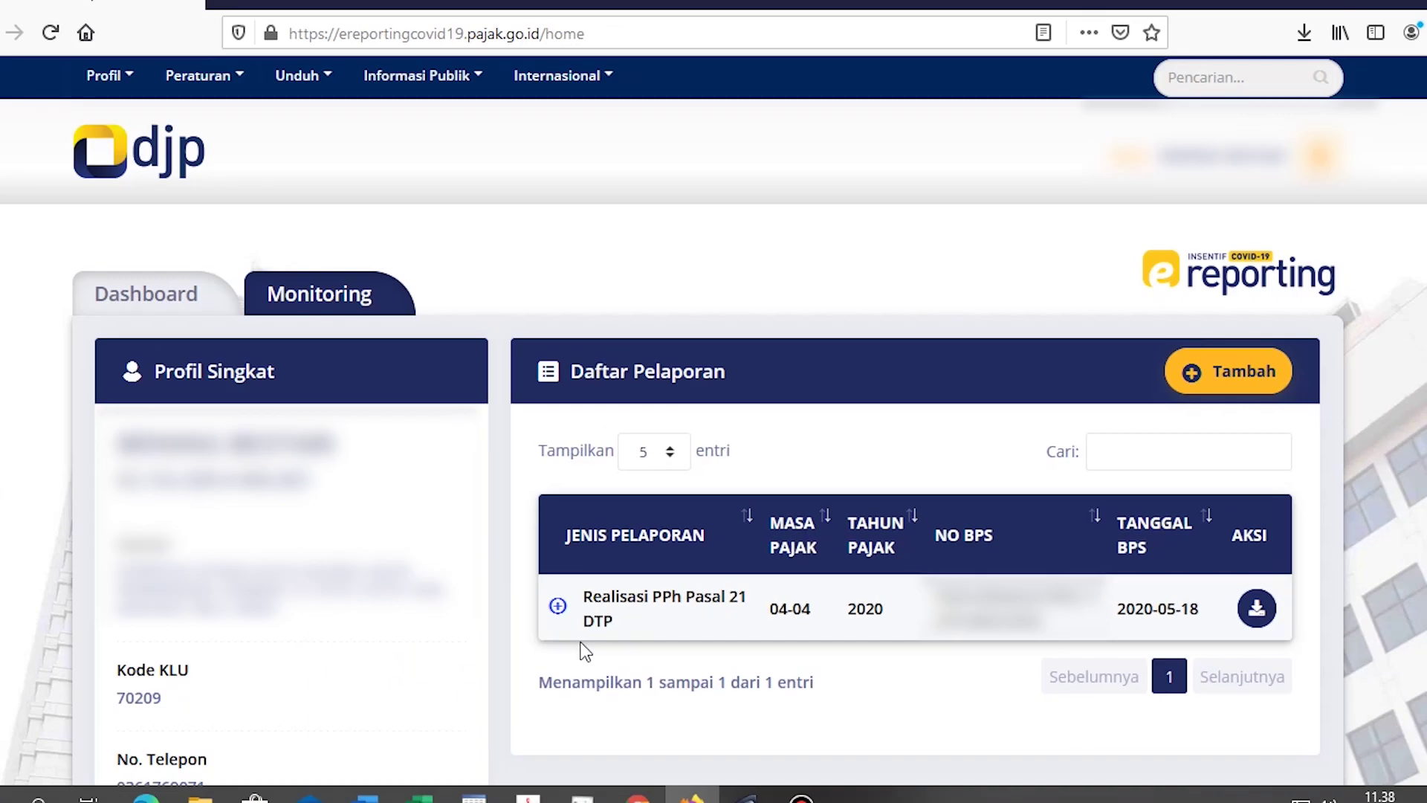
Add a new report of the type Realisasi Fasilitas PPh Pasal 21 DTP (PMK-44) and continue.
{"action": "left_click", "coordinate": [1207, 384]}
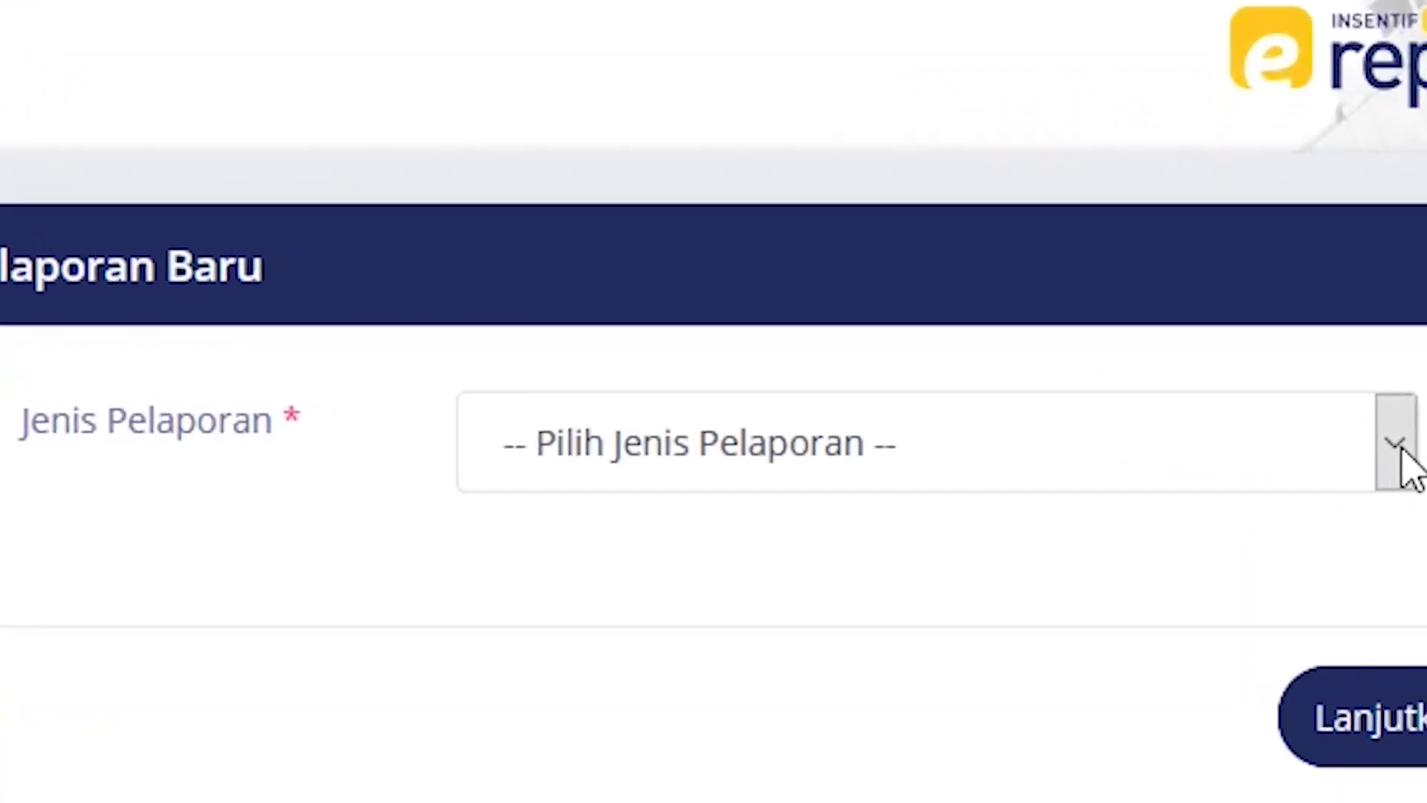
{"action": "left_click", "coordinate": [1304, 456]}
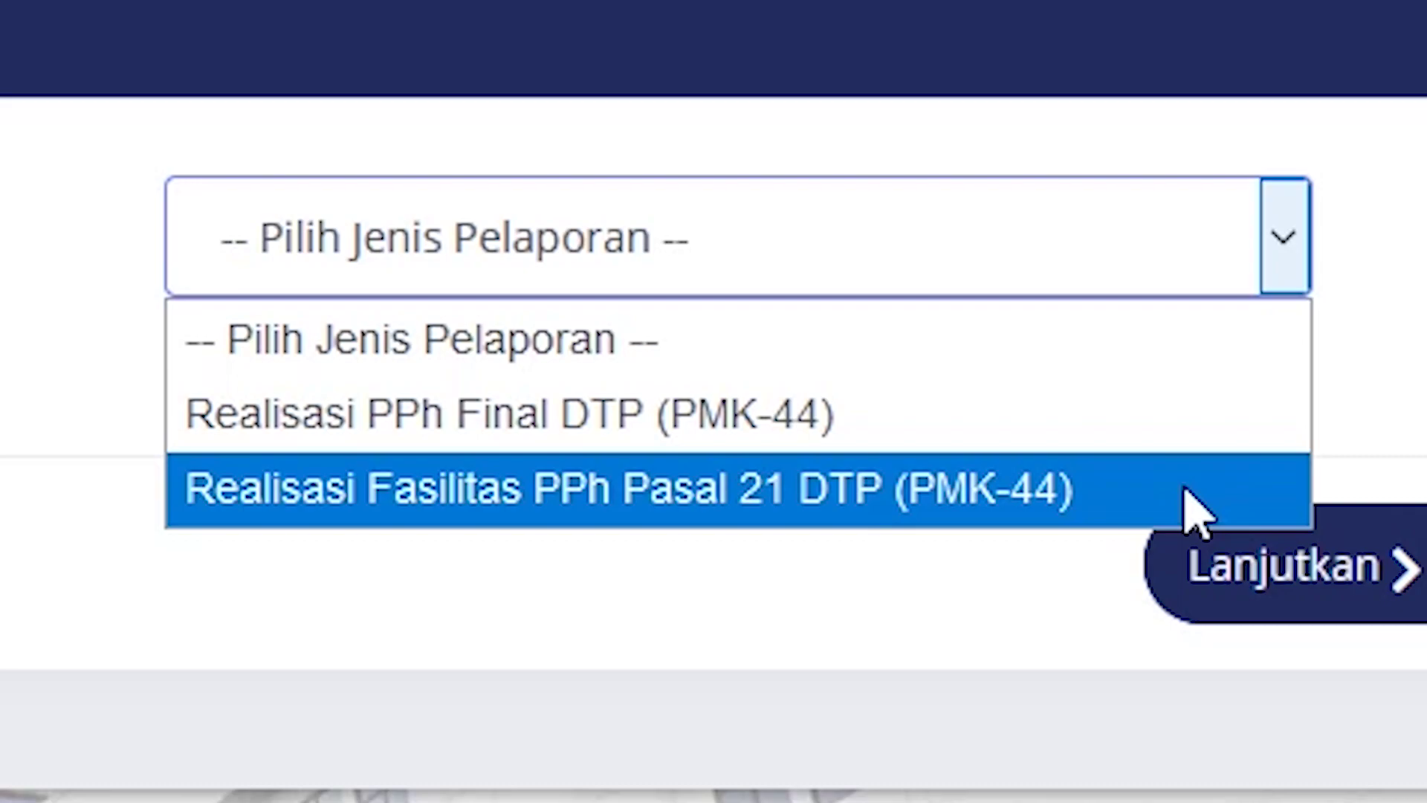
{"action": "left_click", "coordinate": [1170, 488]}
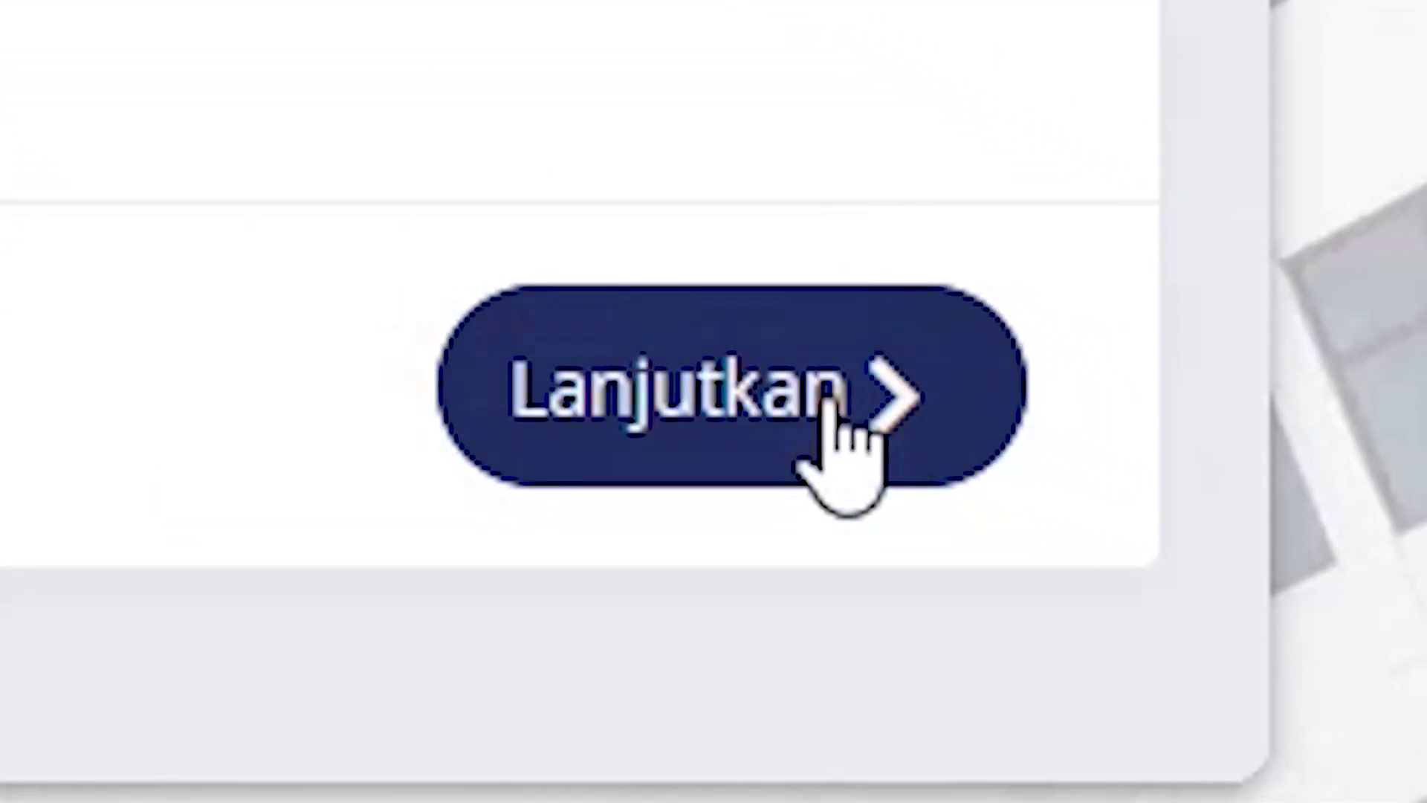
{"action": "left_click", "coordinate": [825, 408]}
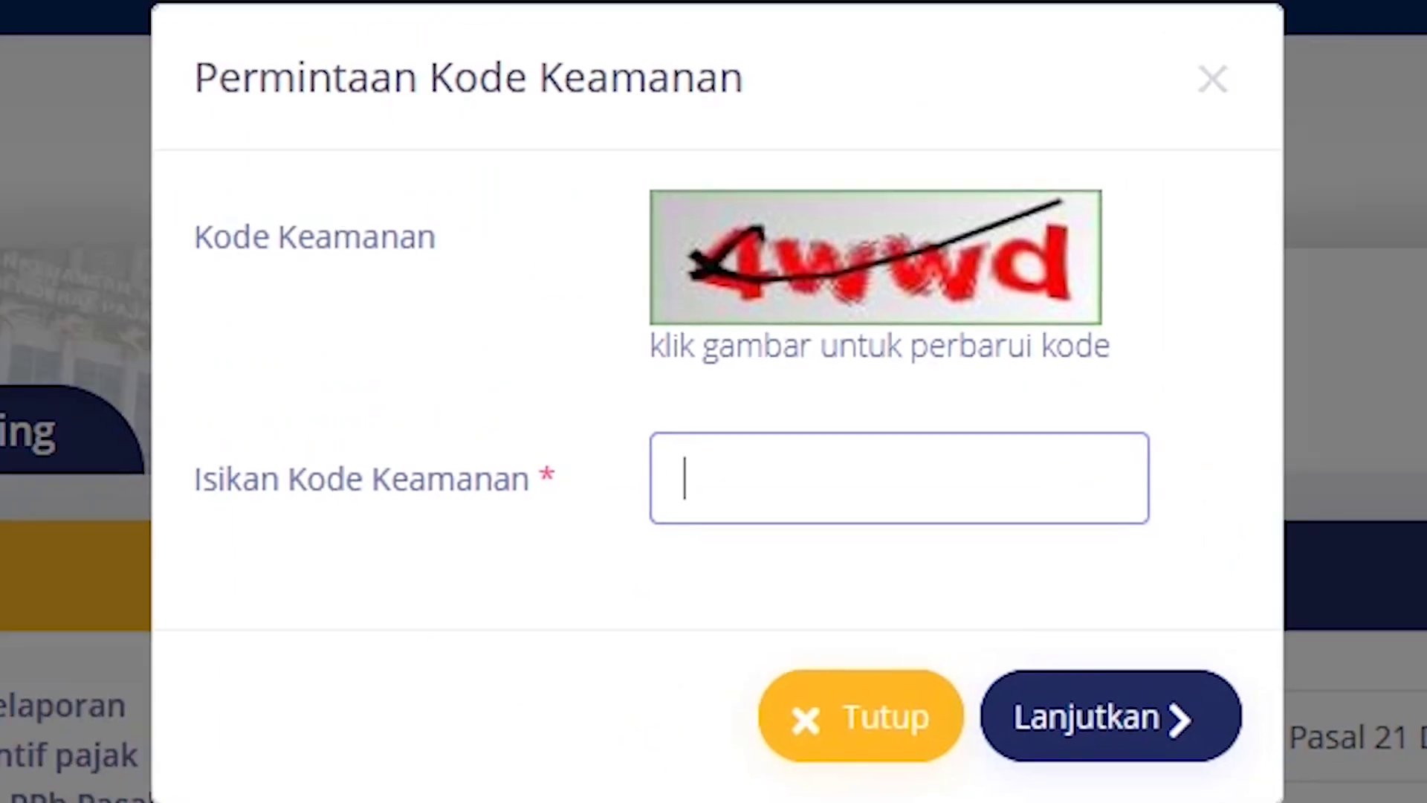
Enter the displayed security code in the Kode Keamanan request and continue to the reporting form.
{"action": "type", "text": "np"}
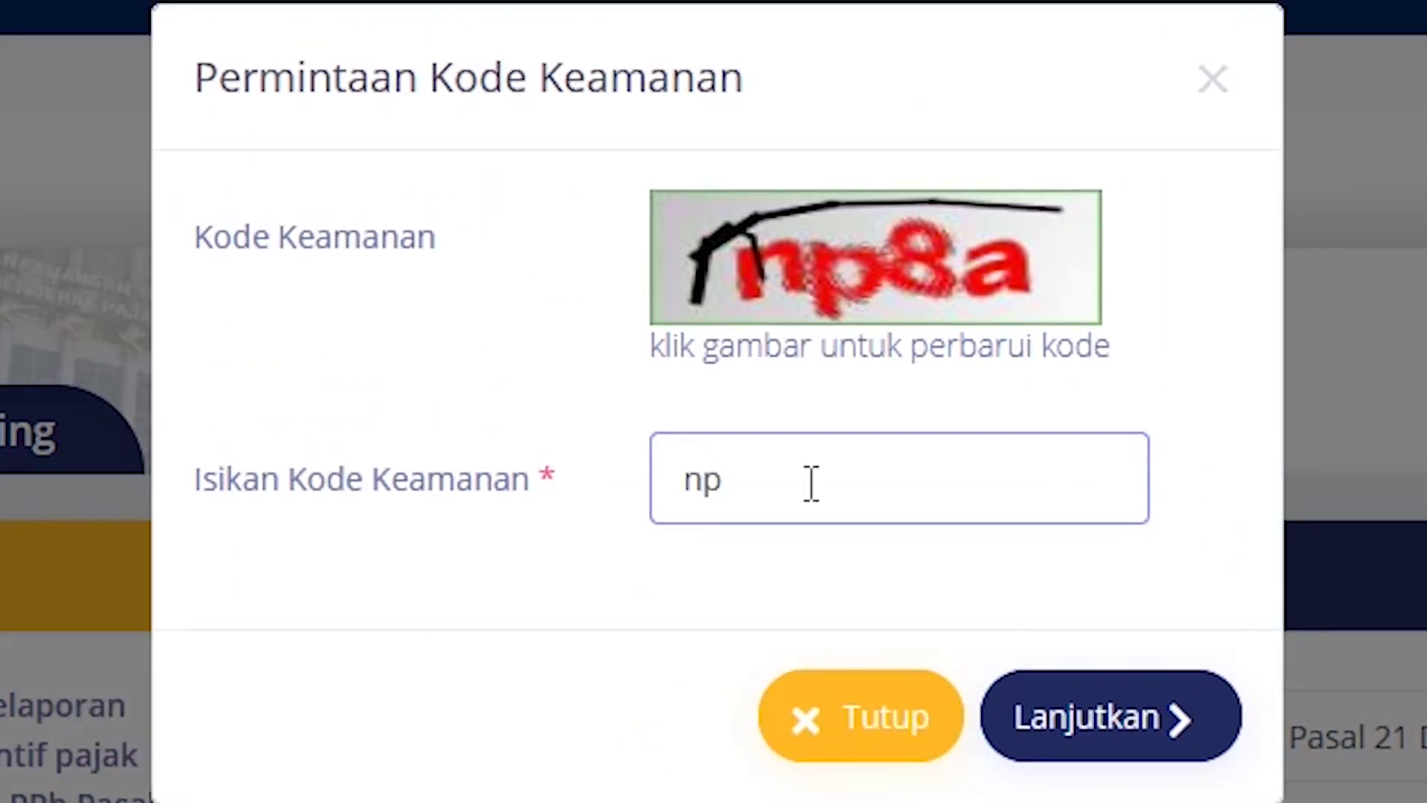
{"action": "type", "text": "8a"}
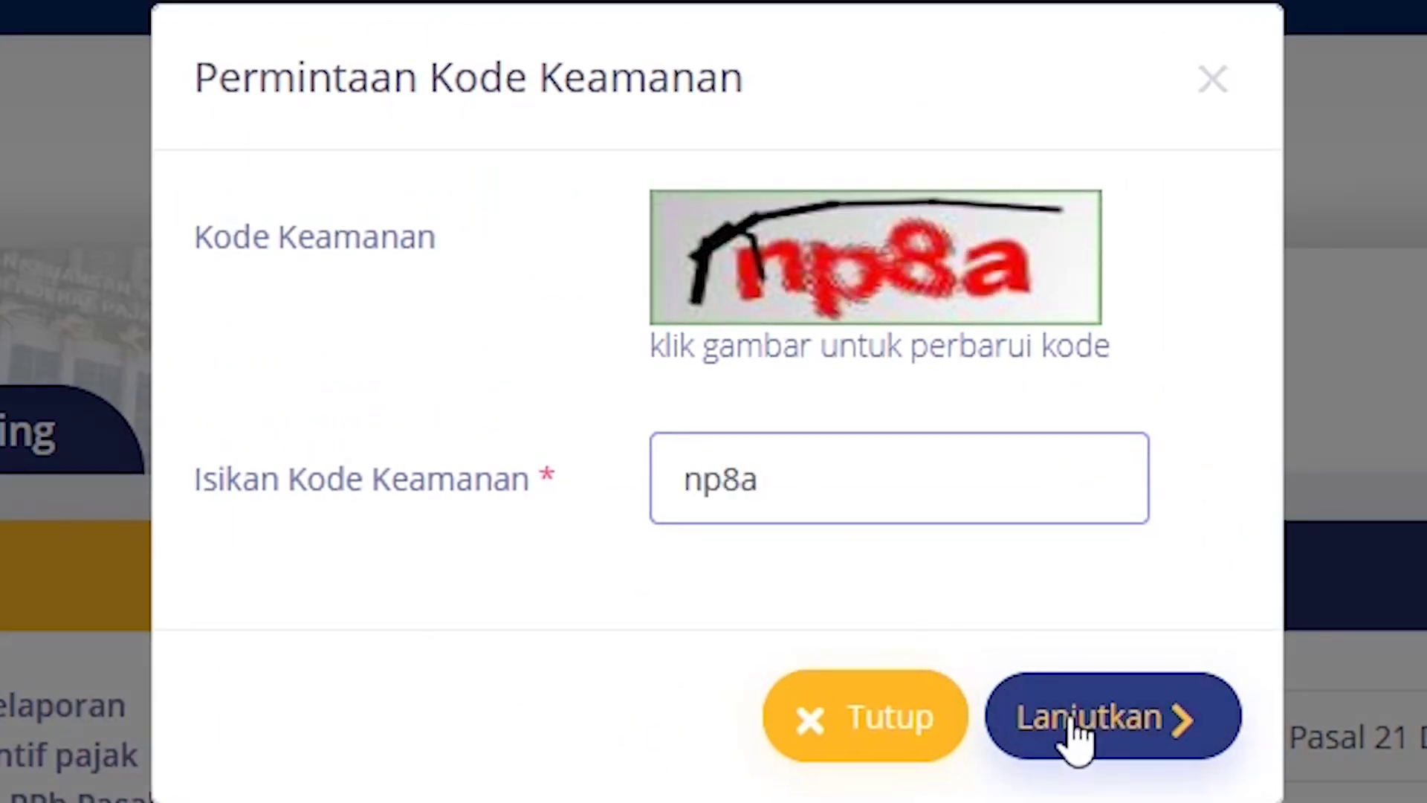
{"action": "left_click", "coordinate": [1071, 720]}
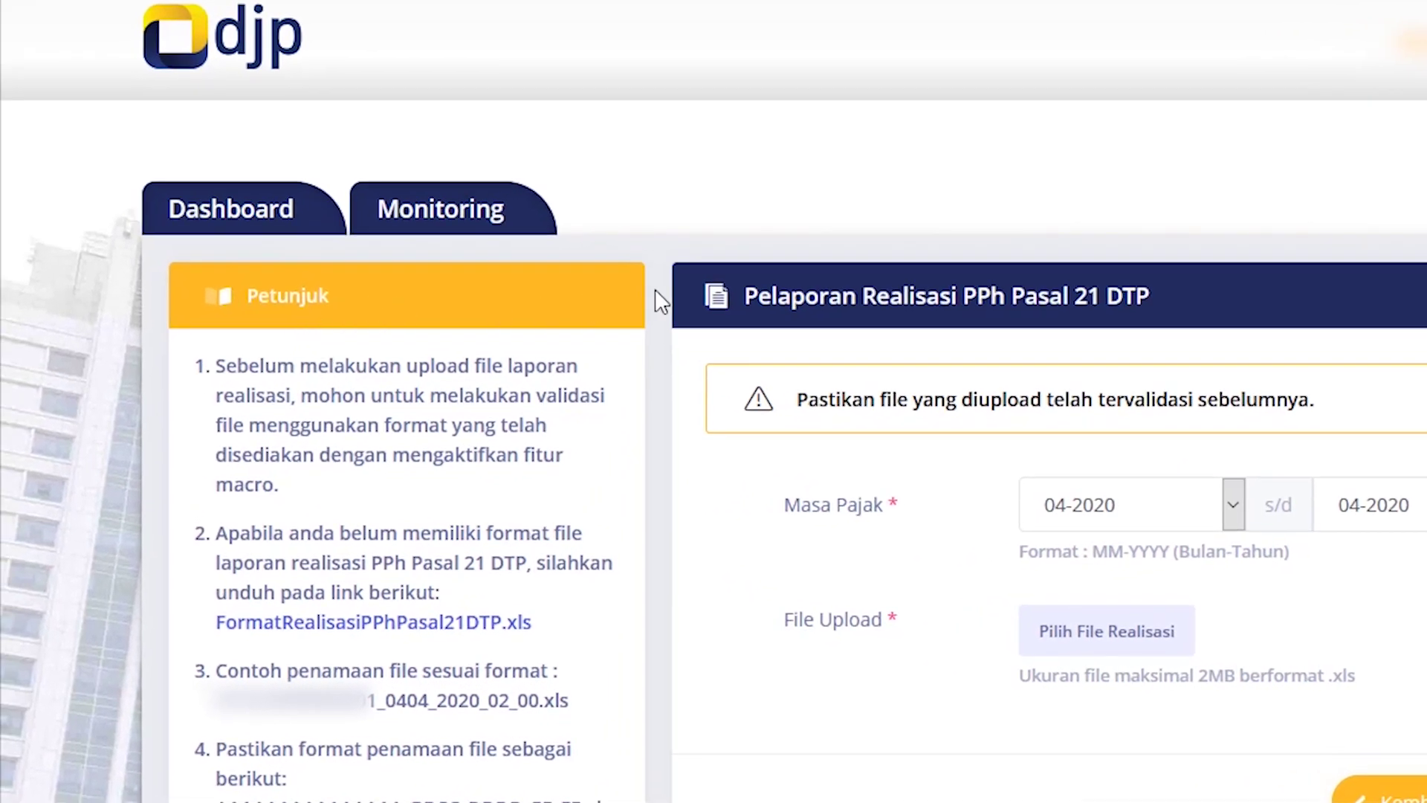
Read the upload instructions and download the FormatRealisasiPPhPasal21DTP.xls template.
{"action": "scroll", "coordinate": [655, 302], "scroll_direction": "down", "scroll_amount": 5}
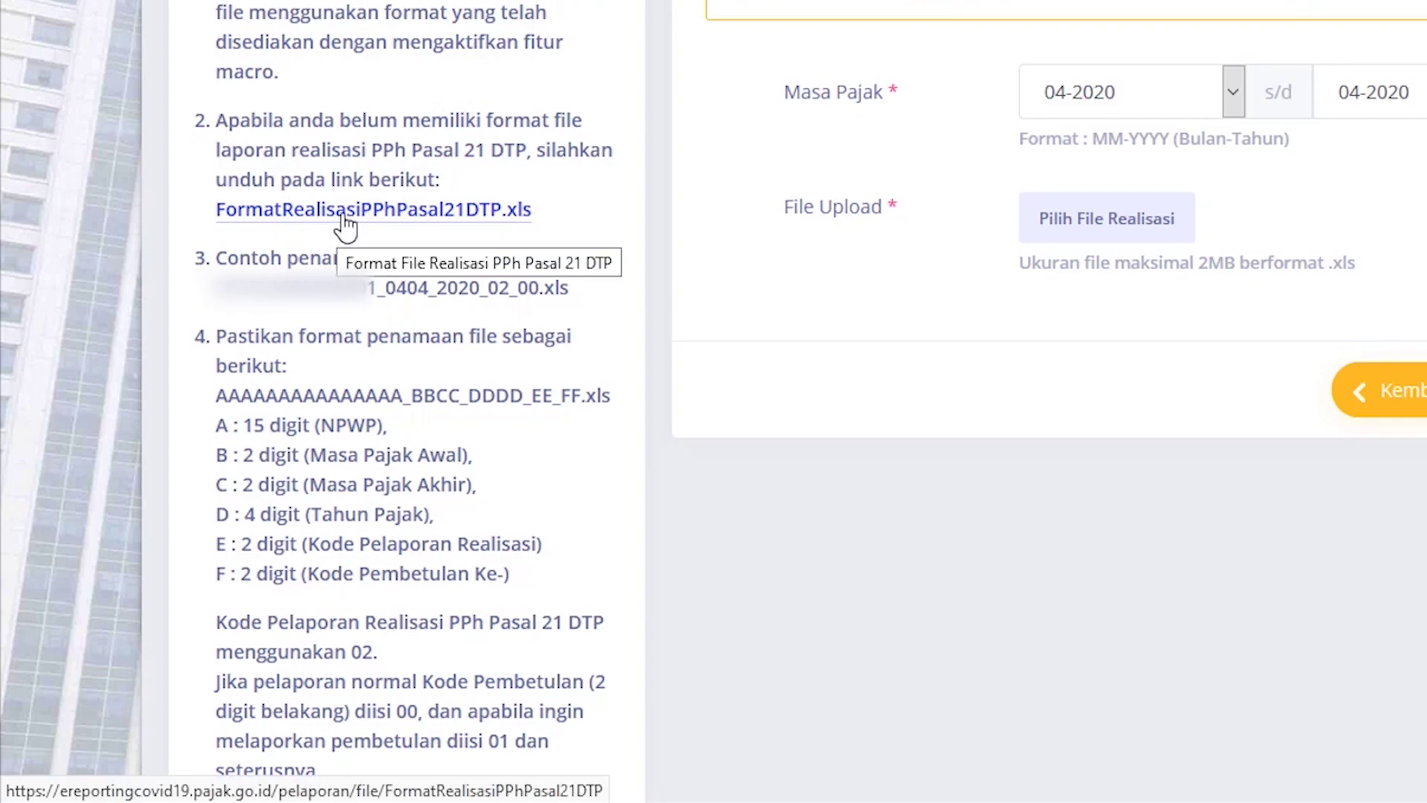
{"action": "left_click", "coordinate": [346, 218]}
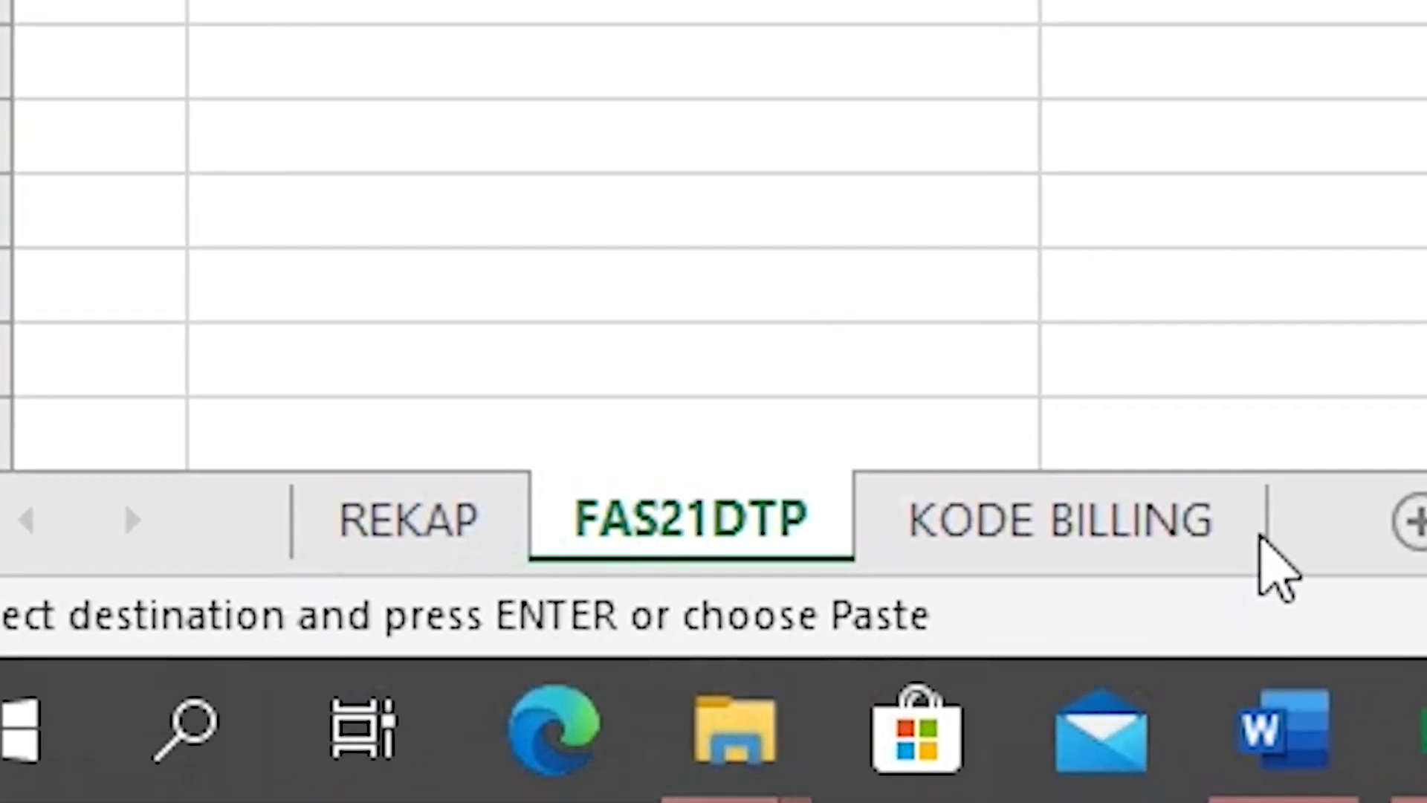
Fill row 1 of the FAS21DTP sheet with the employee's details, gross income 6161706 and PPh Pasal 21 DTP 61079, and validate the data.
{"action": "left_click", "coordinate": [450, 520]}
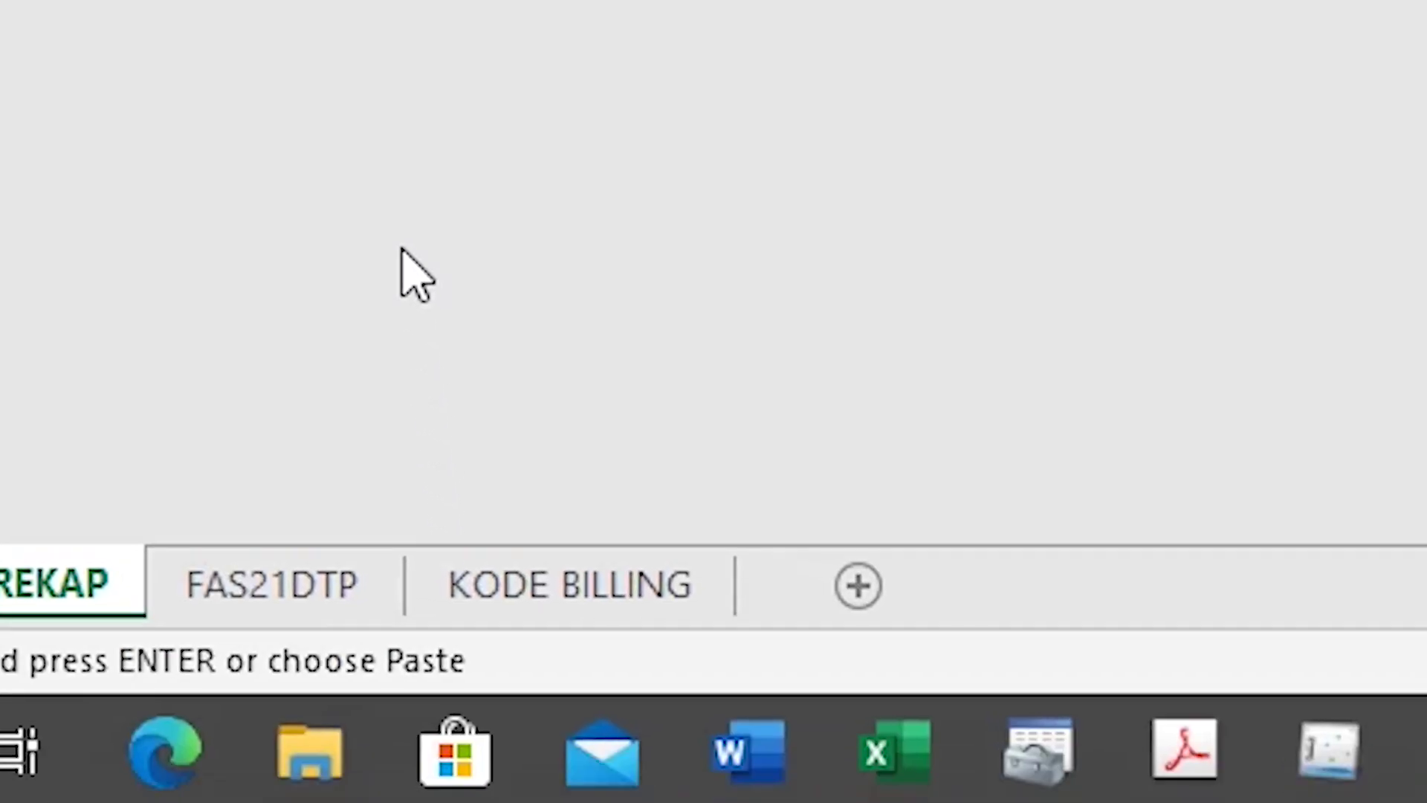
{"action": "left_click", "coordinate": [297, 587]}
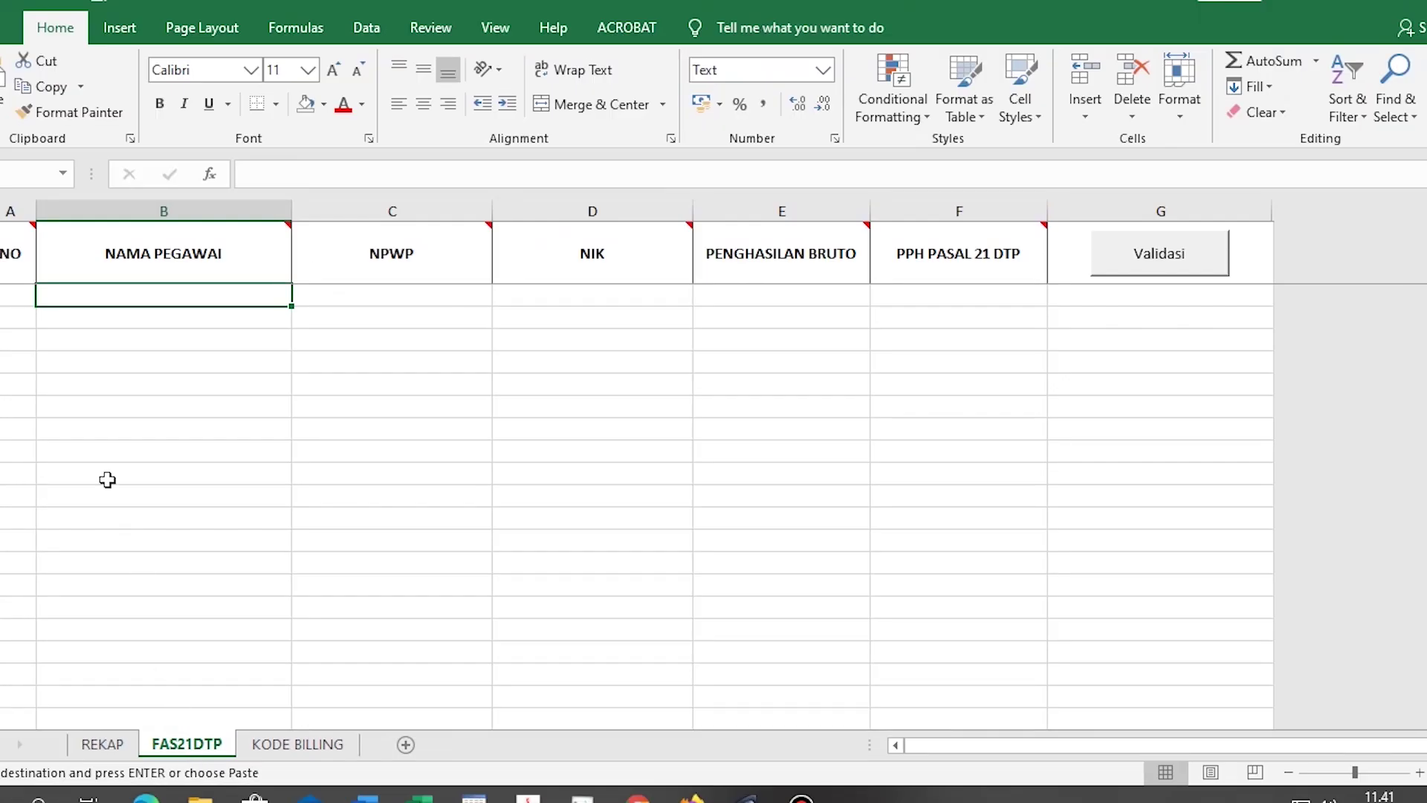
{"action": "mouse_move", "coordinate": [7, 275]}
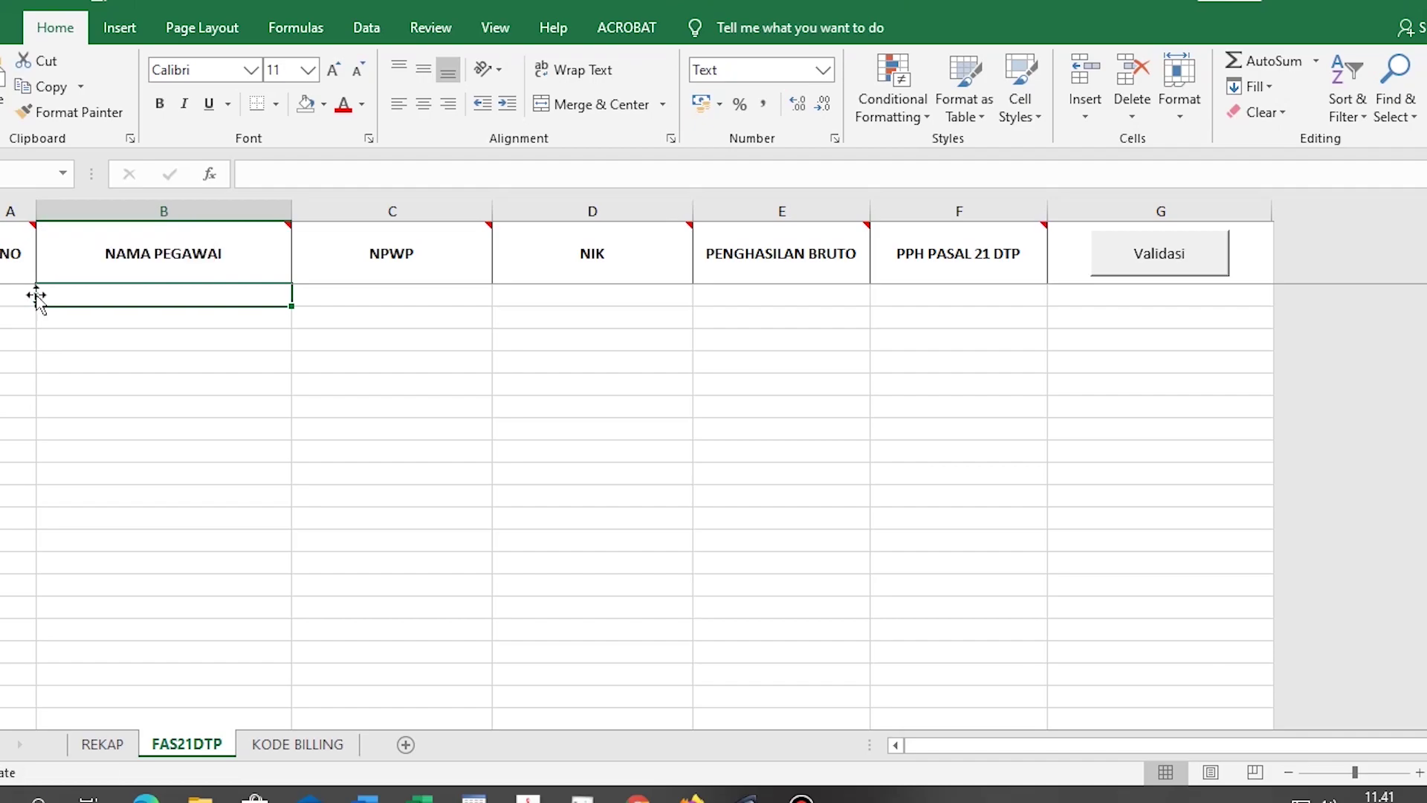
{"action": "mouse_move", "coordinate": [109, 265]}
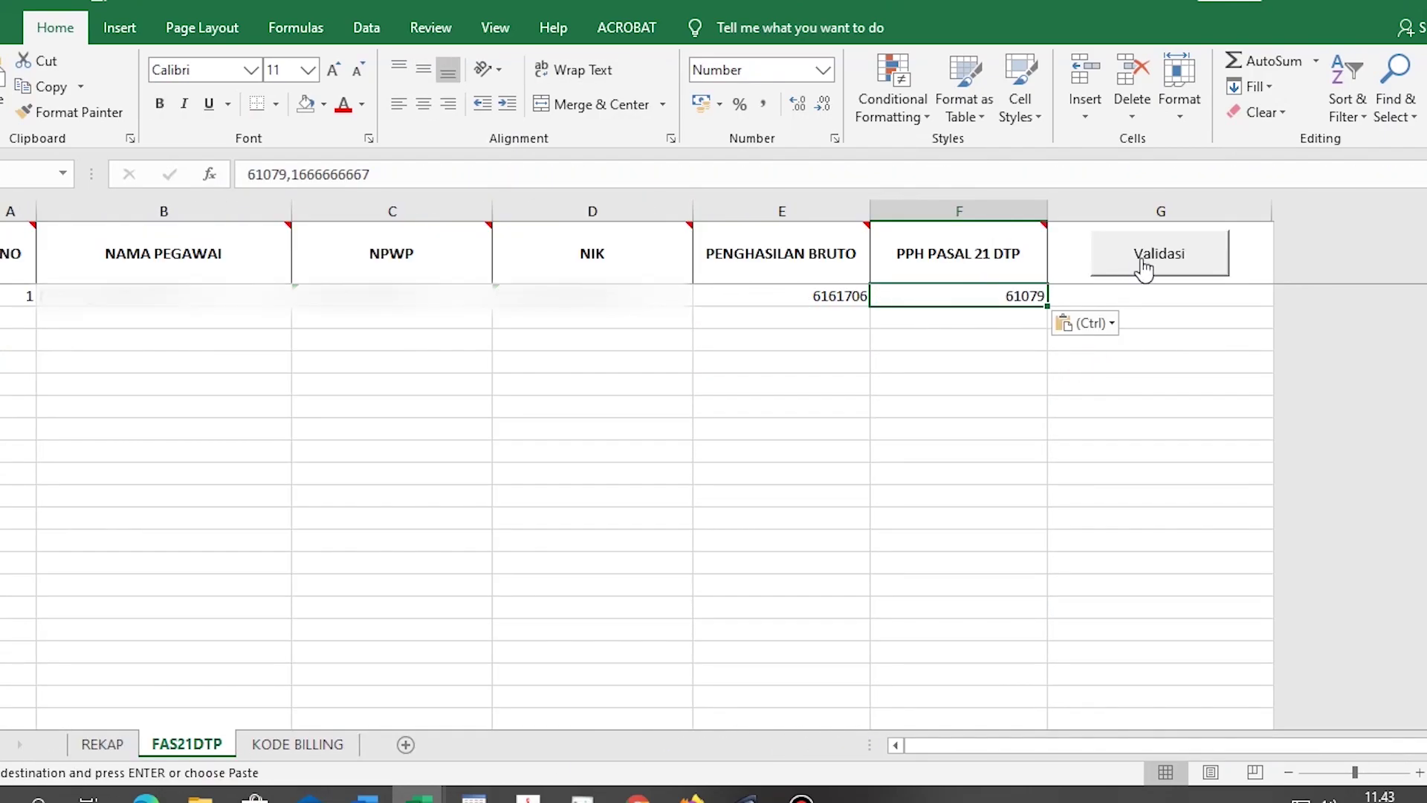
{"action": "left_click", "coordinate": [1145, 266]}
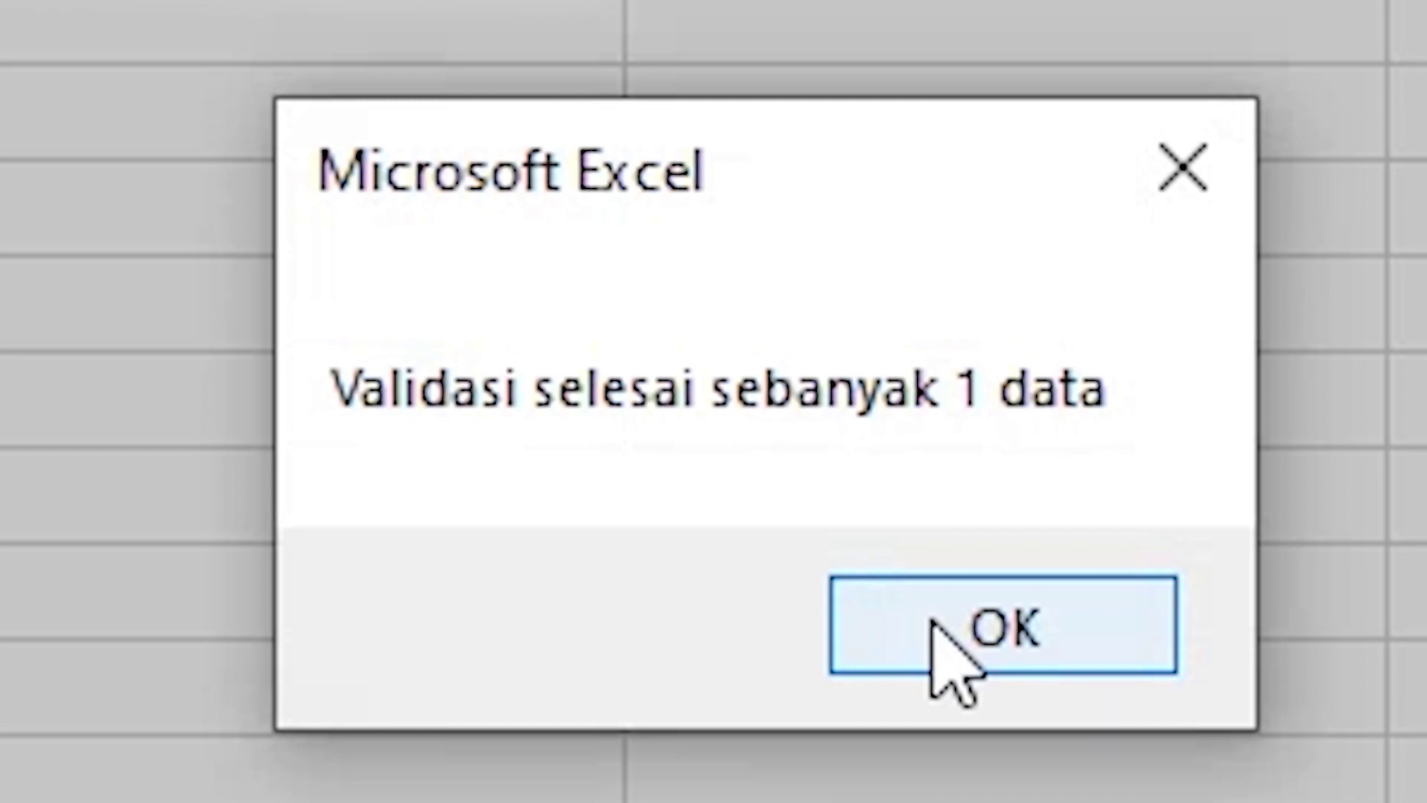
{"action": "left_click", "coordinate": [933, 624]}
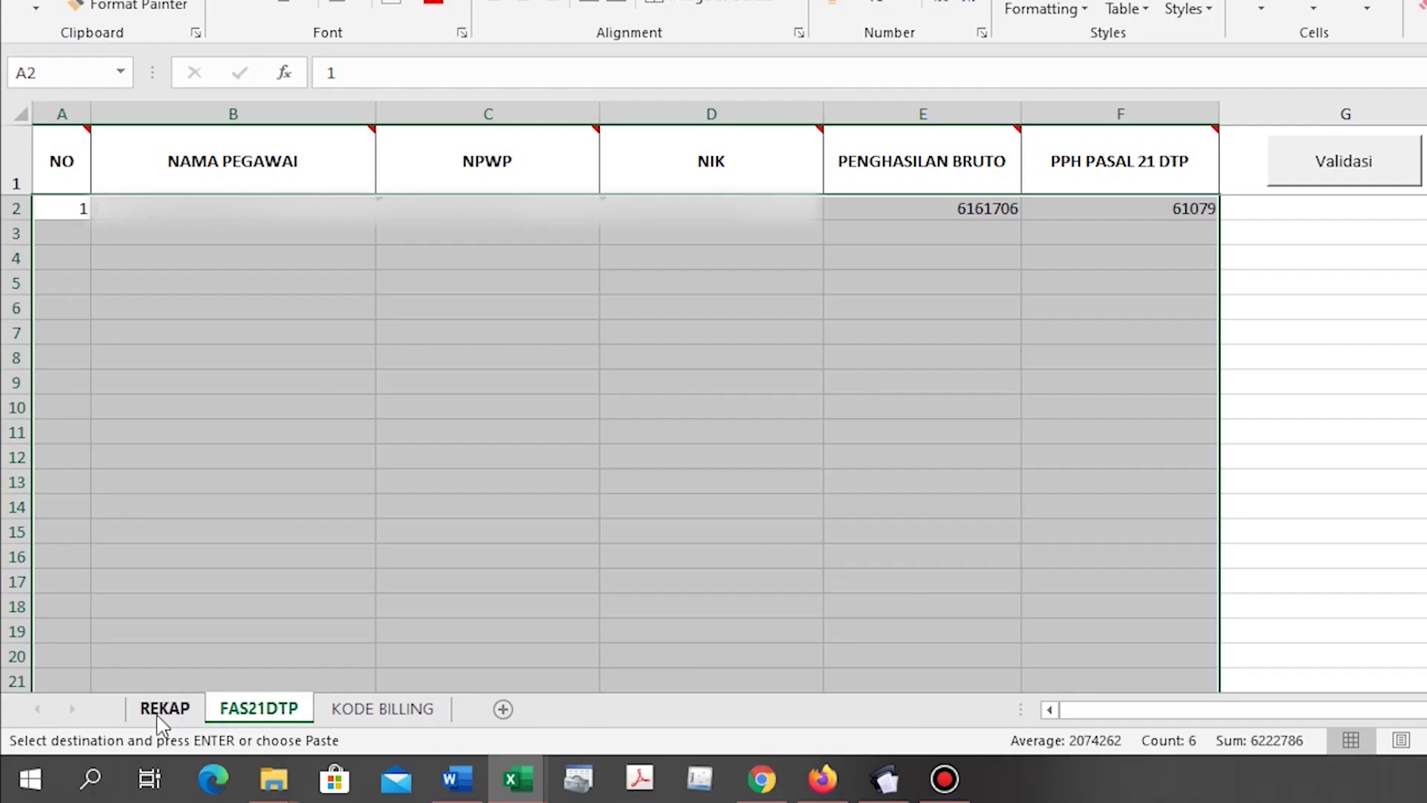
Review the REKAP sheet, and fill in and validate row 1 of the KODE BILLING sheet with the billing code and the amount 61079.
{"action": "left_click", "coordinate": [138, 733]}
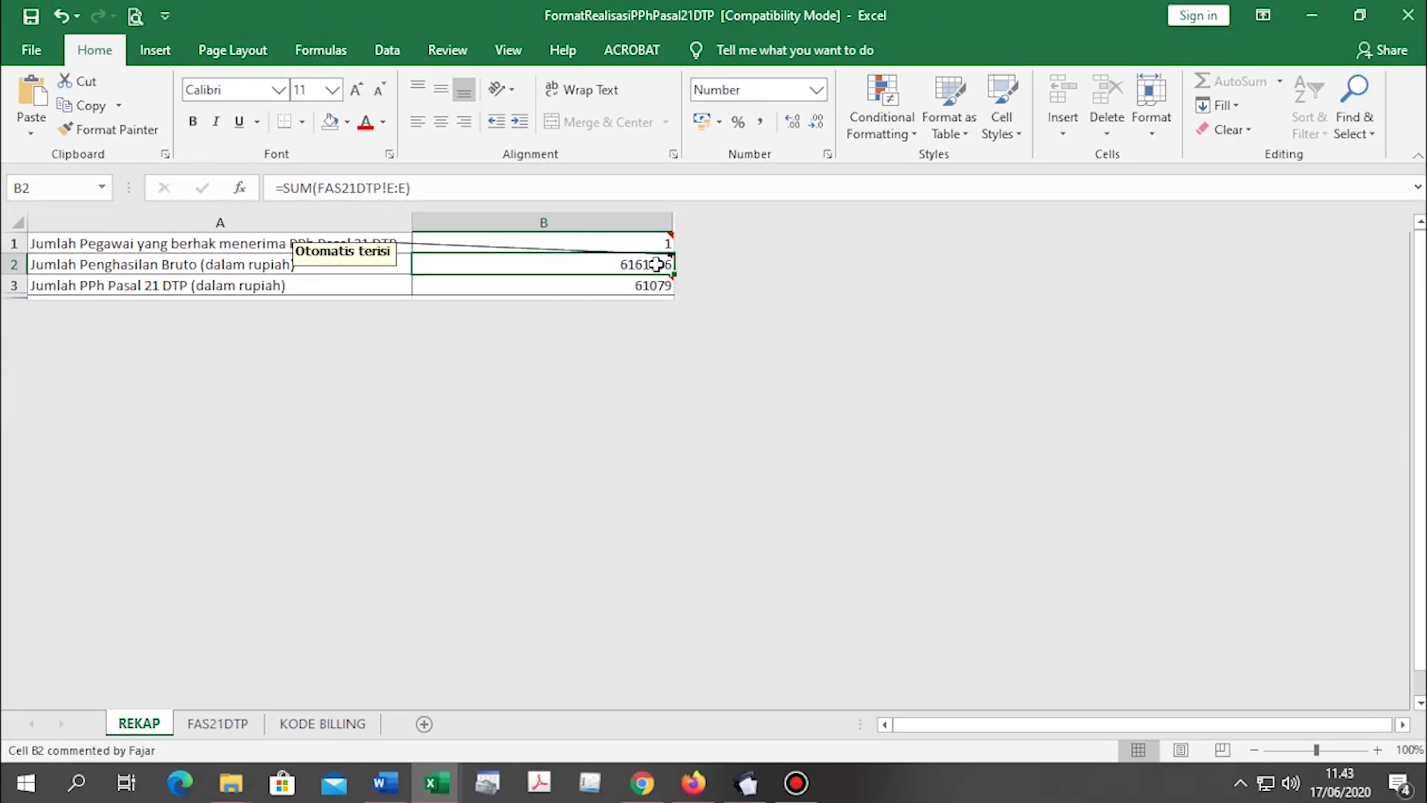
{"action": "left_click", "coordinate": [449, 634]}
{"action": "left_click", "coordinate": [654, 638]}
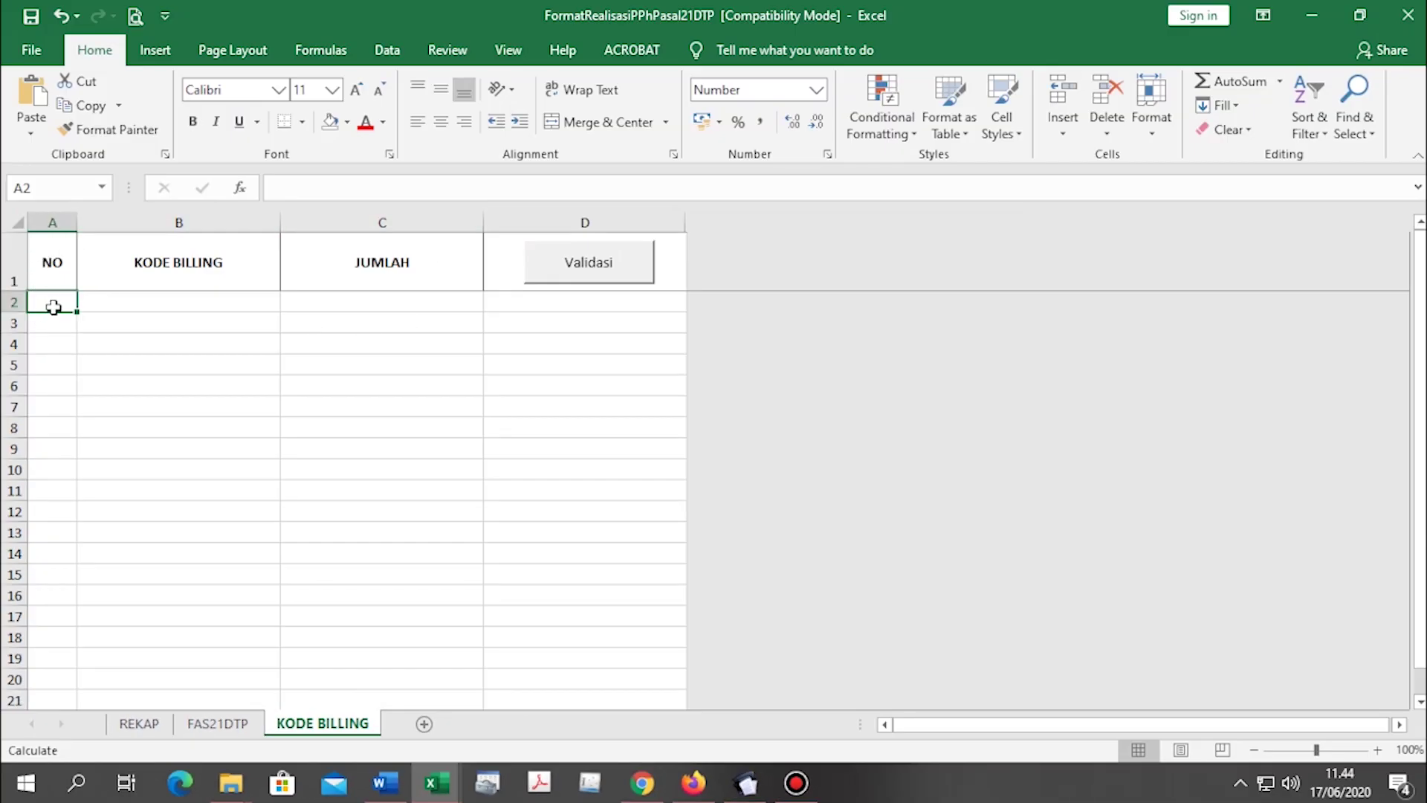
{"action": "type", "text": "1"}
{"action": "key", "text": "Tab"}
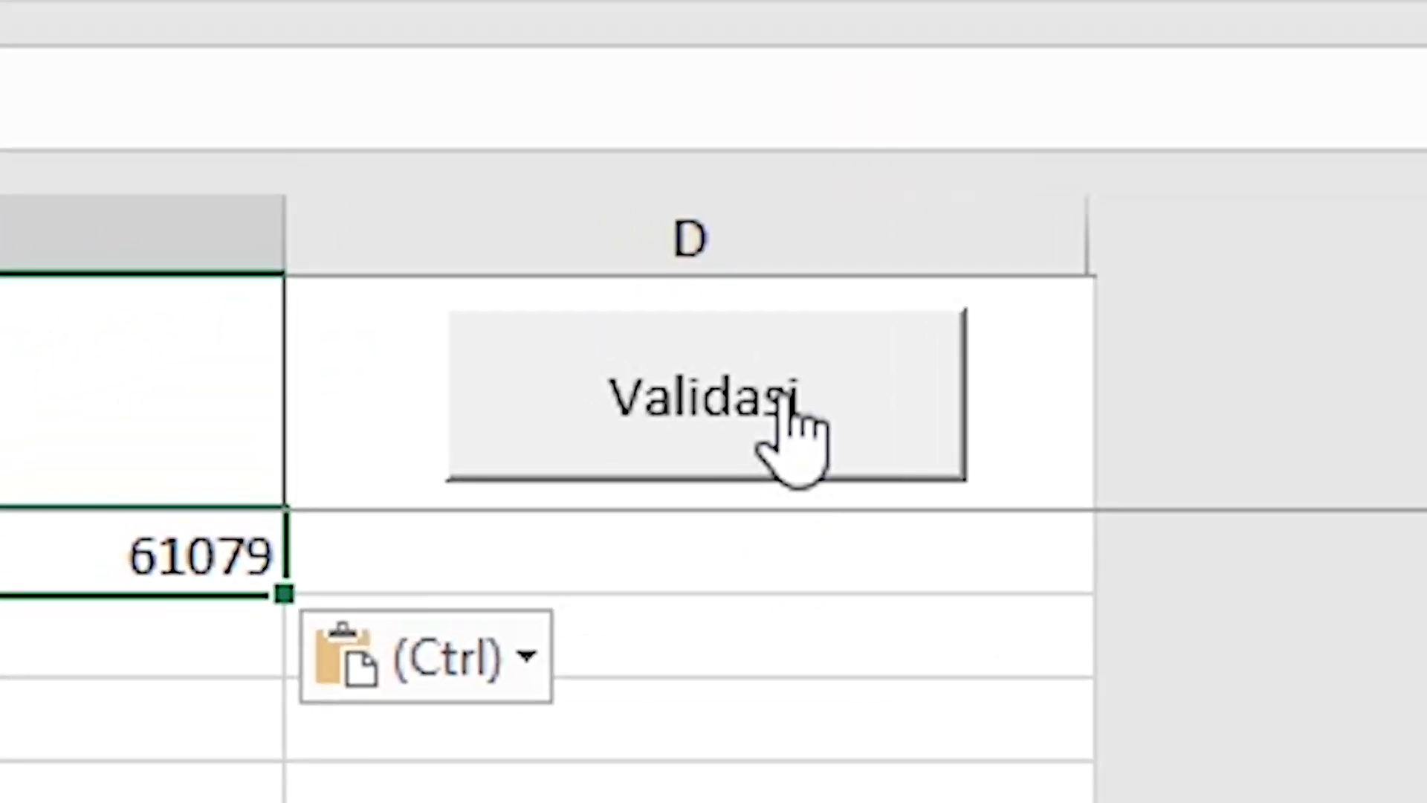
{"action": "left_click", "coordinate": [608, 266]}
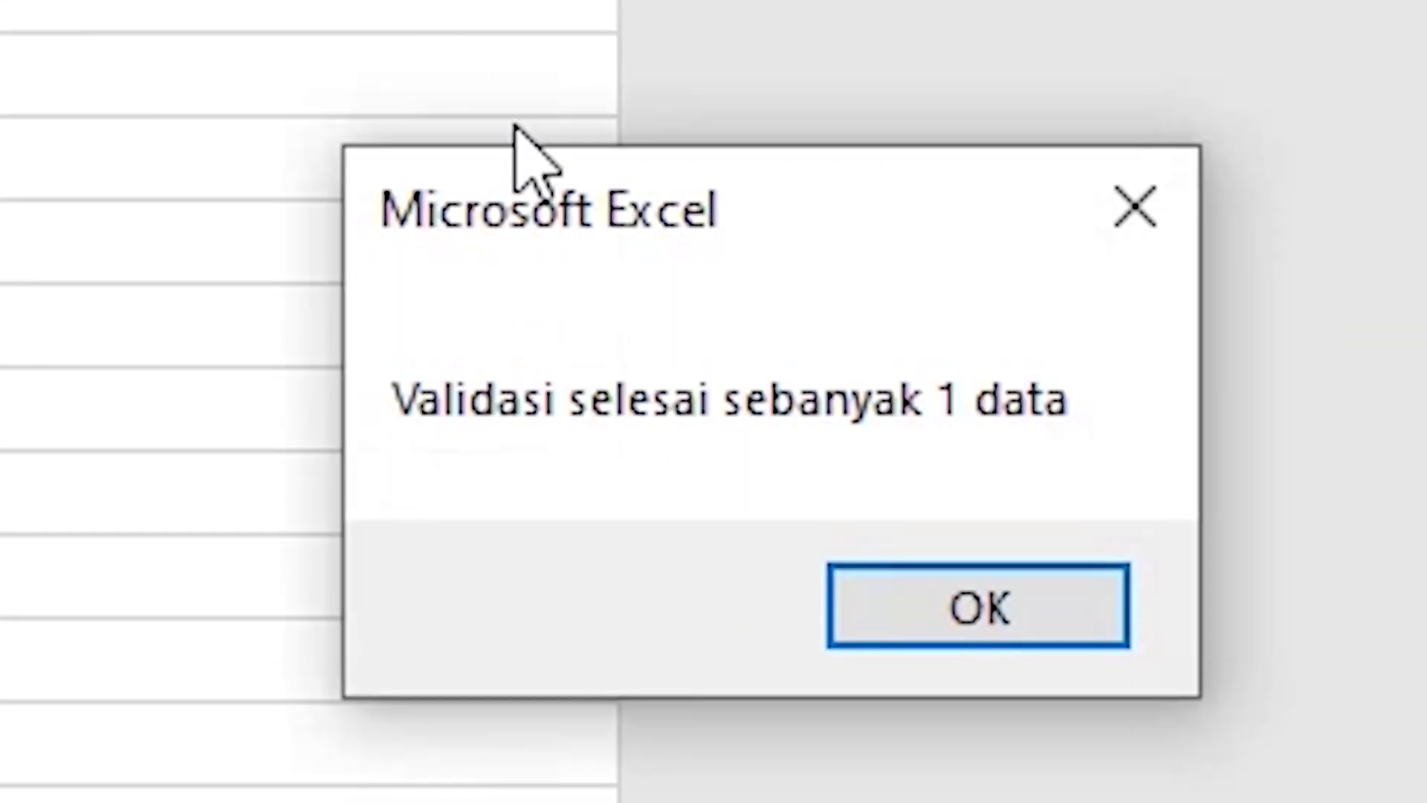
{"action": "left_click", "coordinate": [941, 604]}
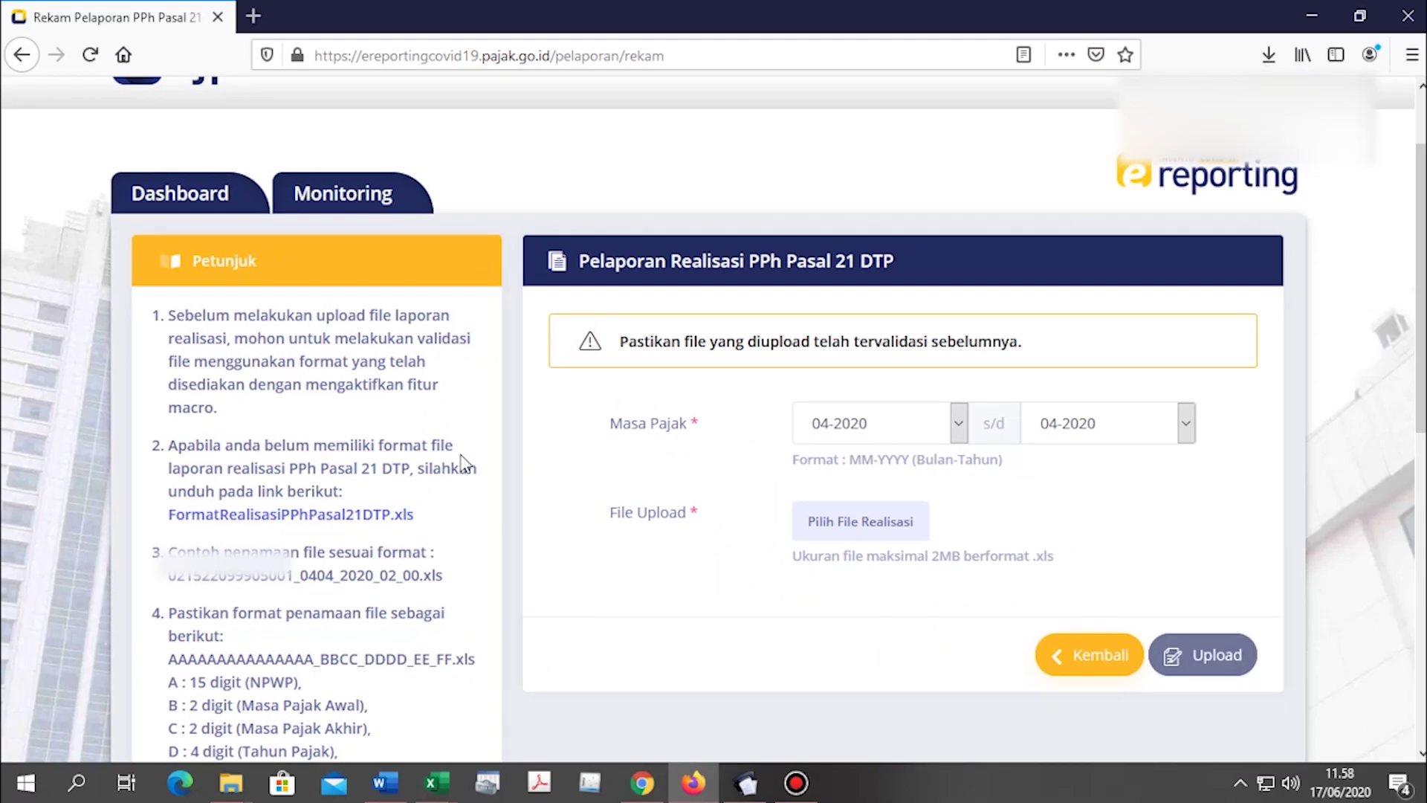
Select the example file name without its .xls extension in the web form's instructions and read the file naming rules.
{"action": "scroll", "coordinate": [532, 469], "scroll_direction": "down", "scroll_amount": 4}
{"action": "left_click_drag", "start_coordinate": [178, 304], "coordinate": [427, 305]}
{"action": "left_click_drag", "start_coordinate": [762, 394], "coordinate": [801, 395]}
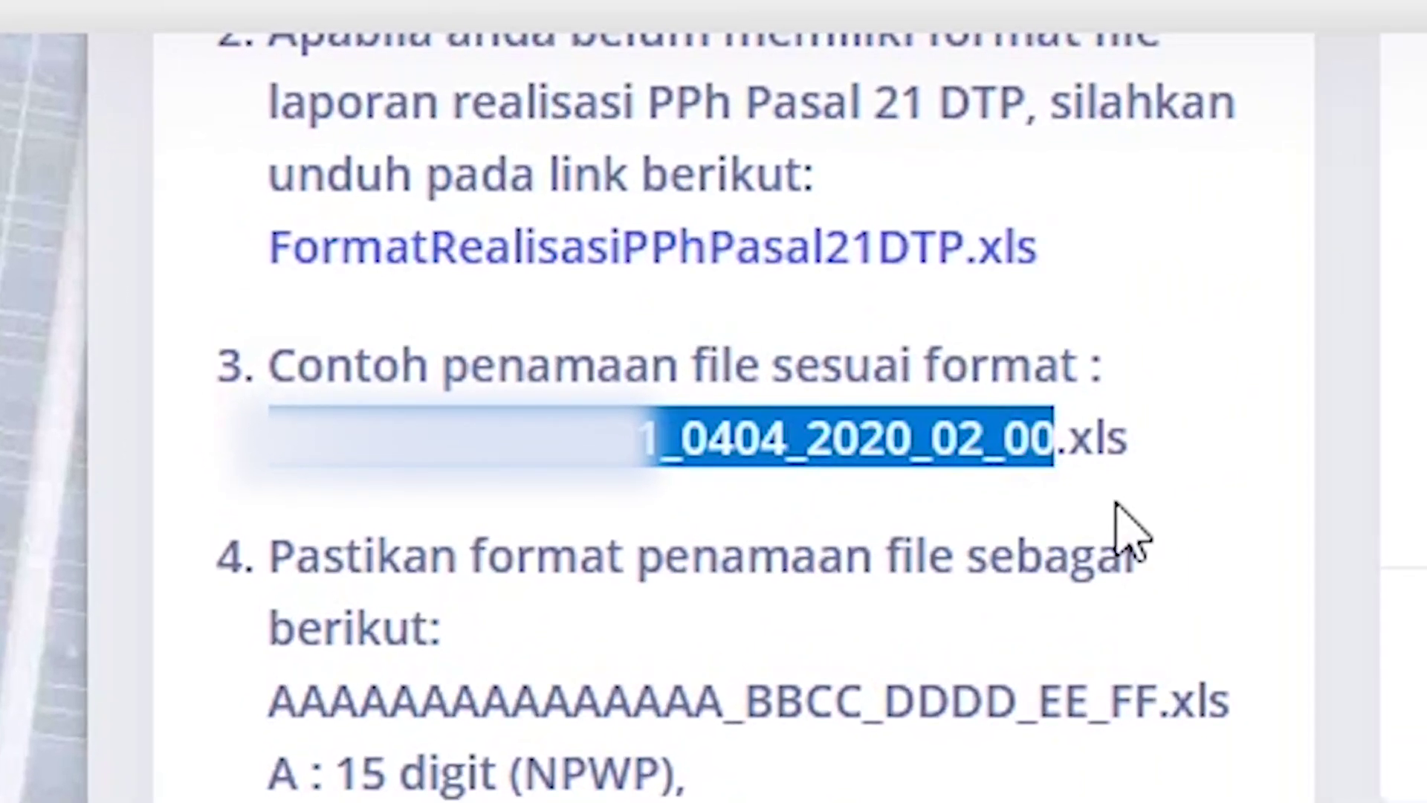
{"action": "scroll", "coordinate": [1137, 496], "scroll_direction": "down", "scroll_amount": 5}
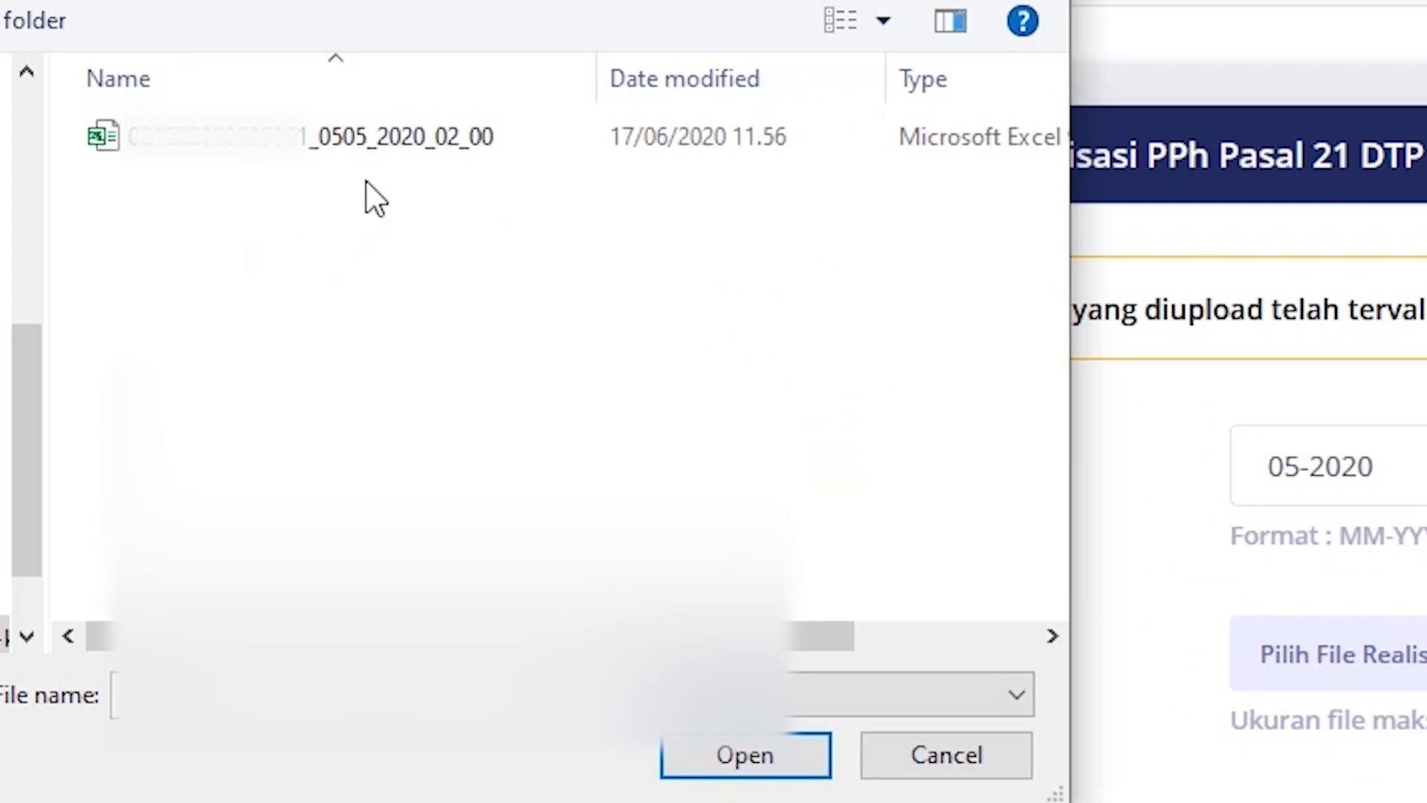
Upload the realization file ending in _0505_2020_02_00 for tax period 05-2020, and download the BPS receipt of that report.
{"action": "left_click", "coordinate": [402, 147]}
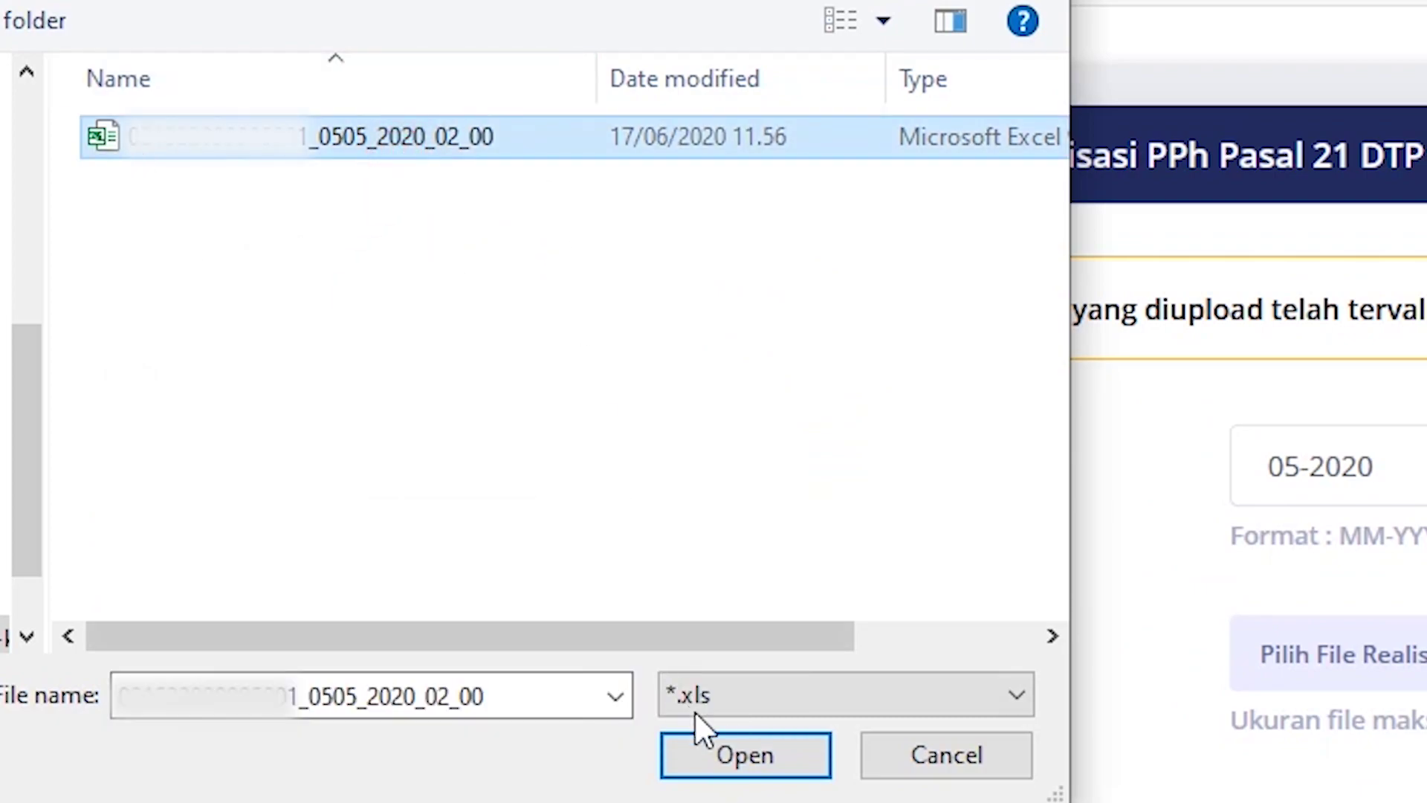
{"action": "left_click", "coordinate": [725, 757]}
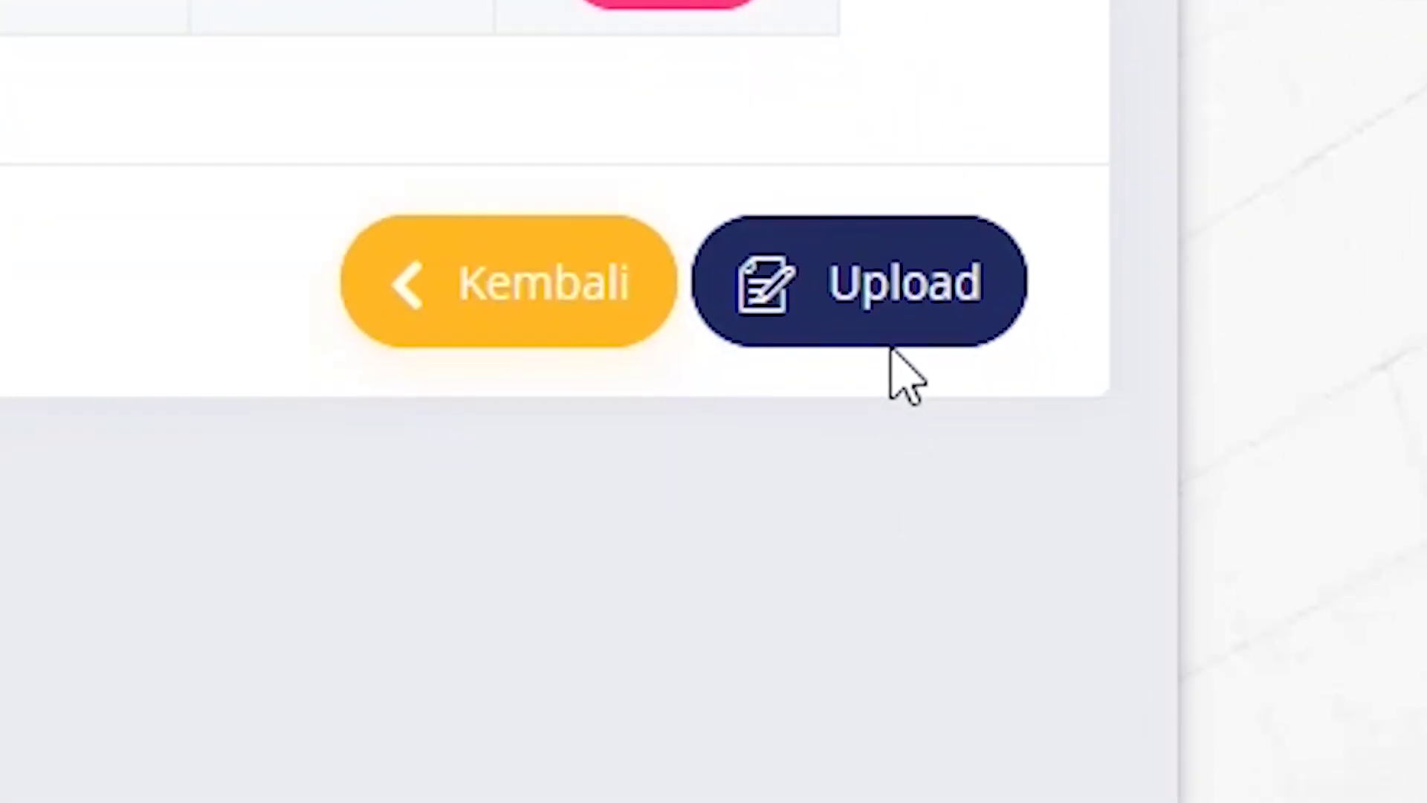
{"action": "left_click", "coordinate": [1246, 634]}
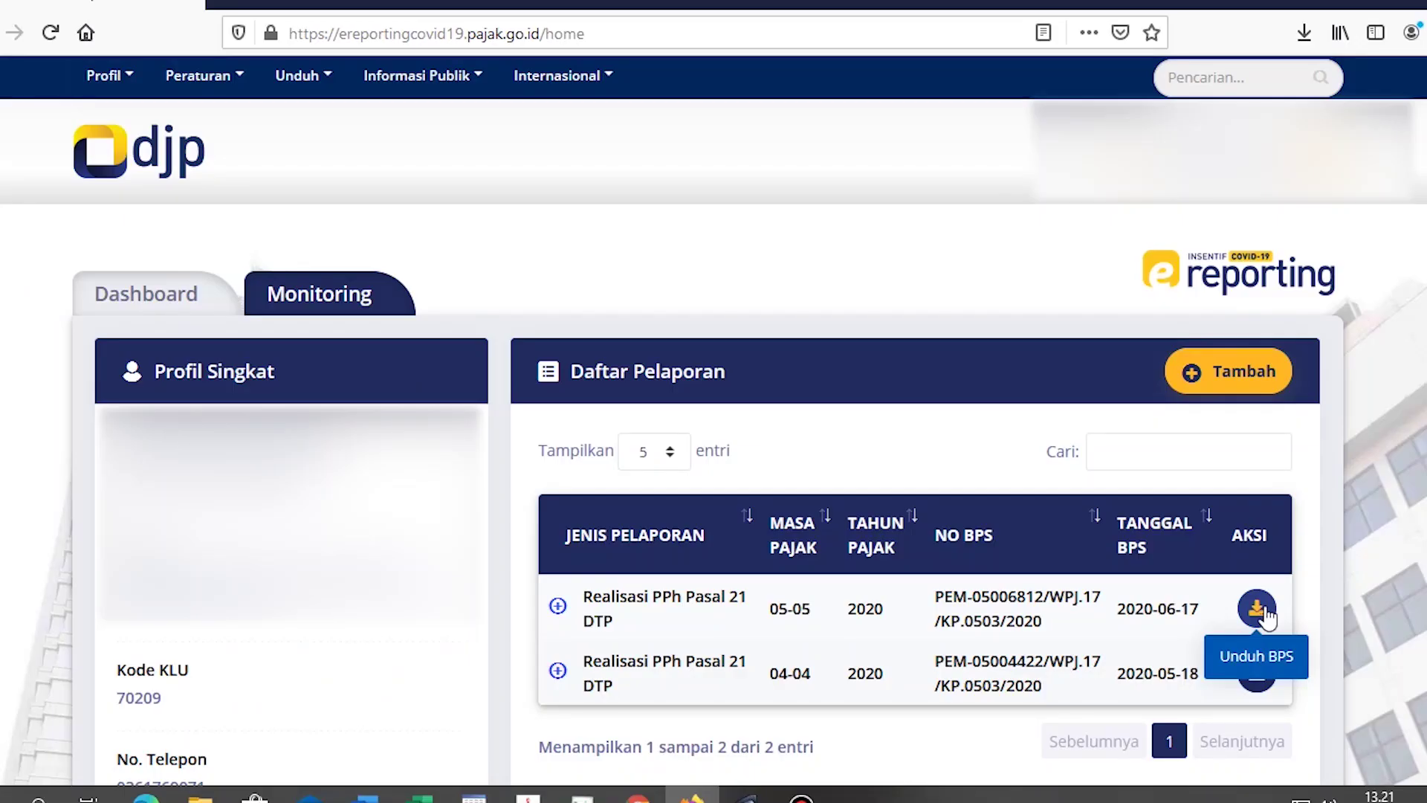
{"action": "left_click", "coordinate": [1264, 612]}
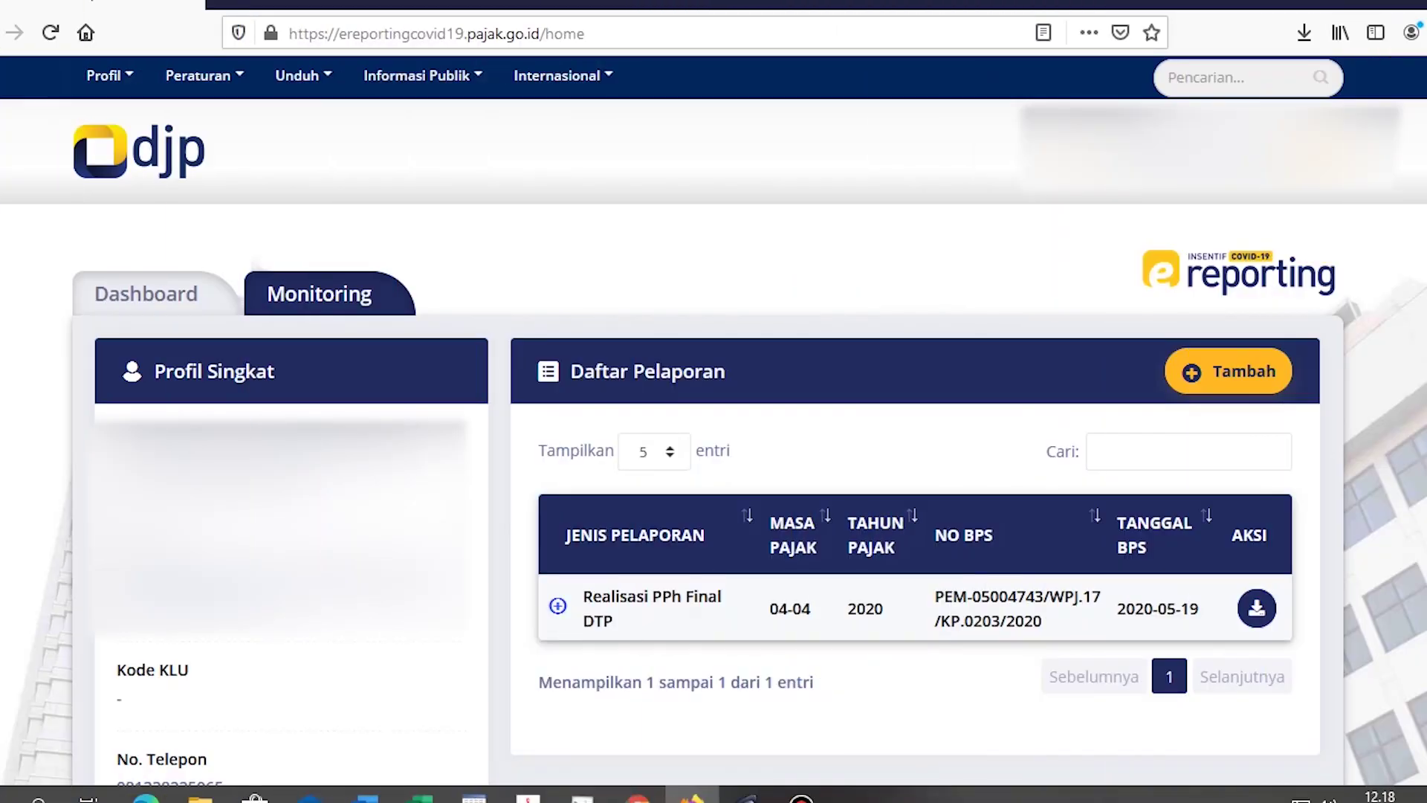
Start a new report of the type Realisasi PPh Final DTP (PMK-44) and continue to its upload form.
{"action": "left_click", "coordinate": [1225, 381]}
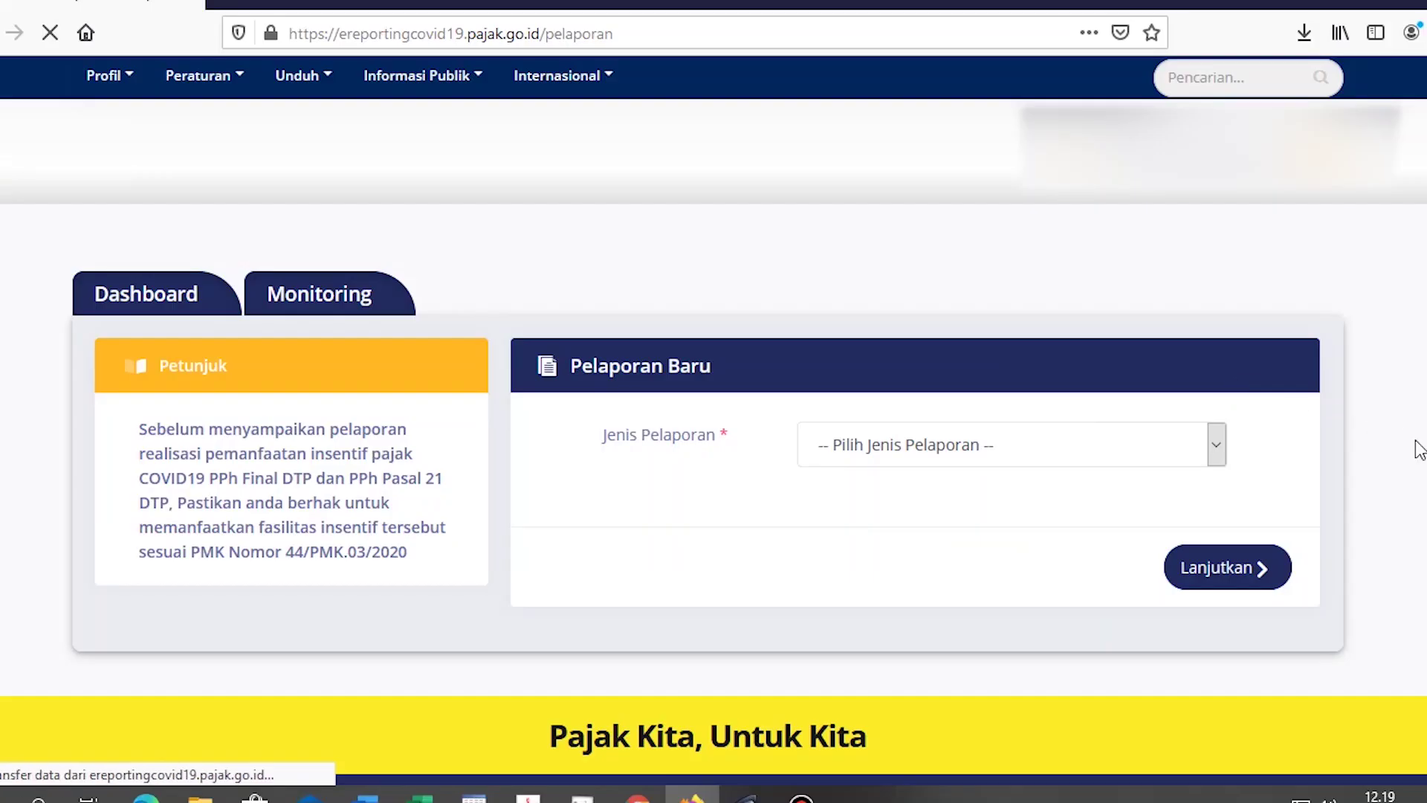
{"action": "left_click", "coordinate": [1217, 444]}
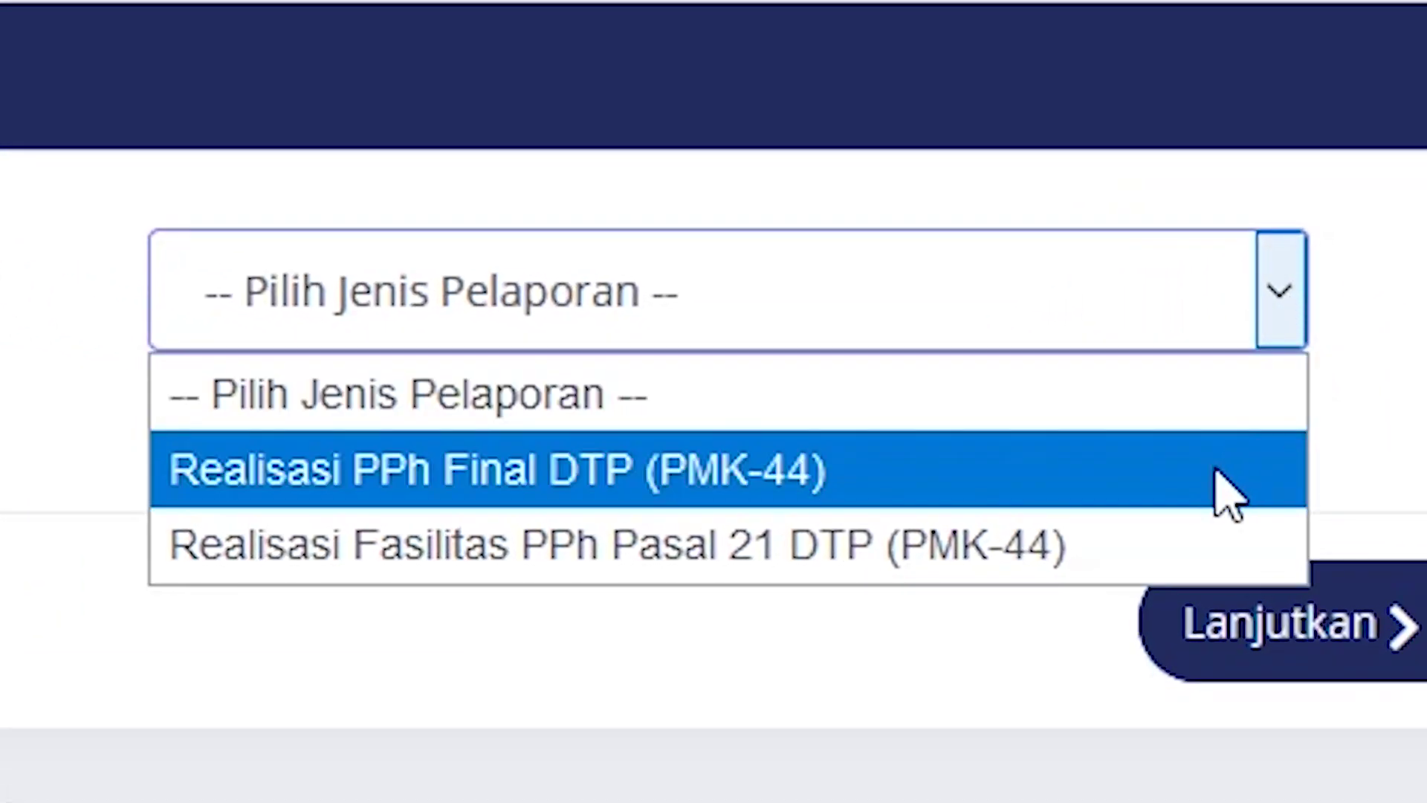
{"action": "left_click", "coordinate": [1228, 496]}
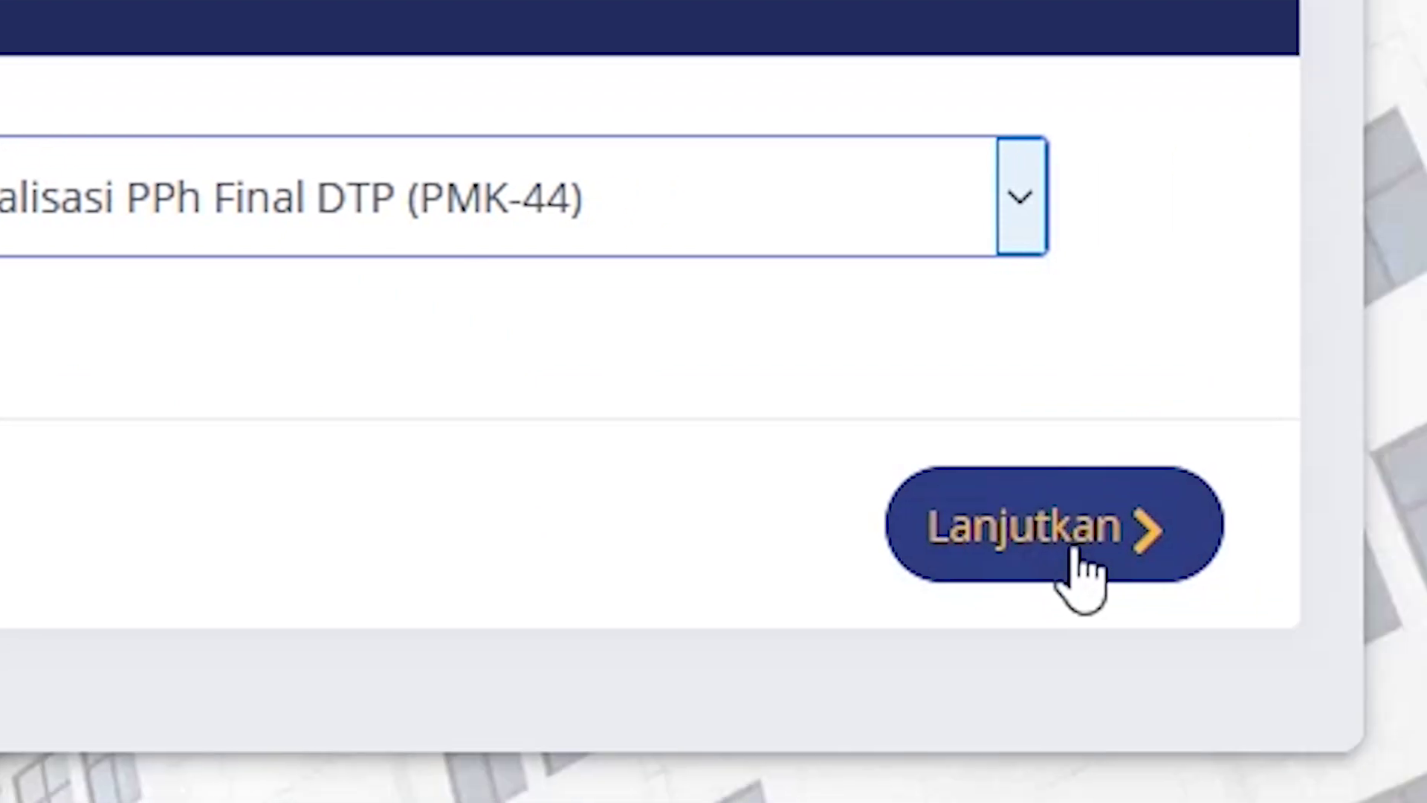
{"action": "left_click", "coordinate": [1329, 645]}
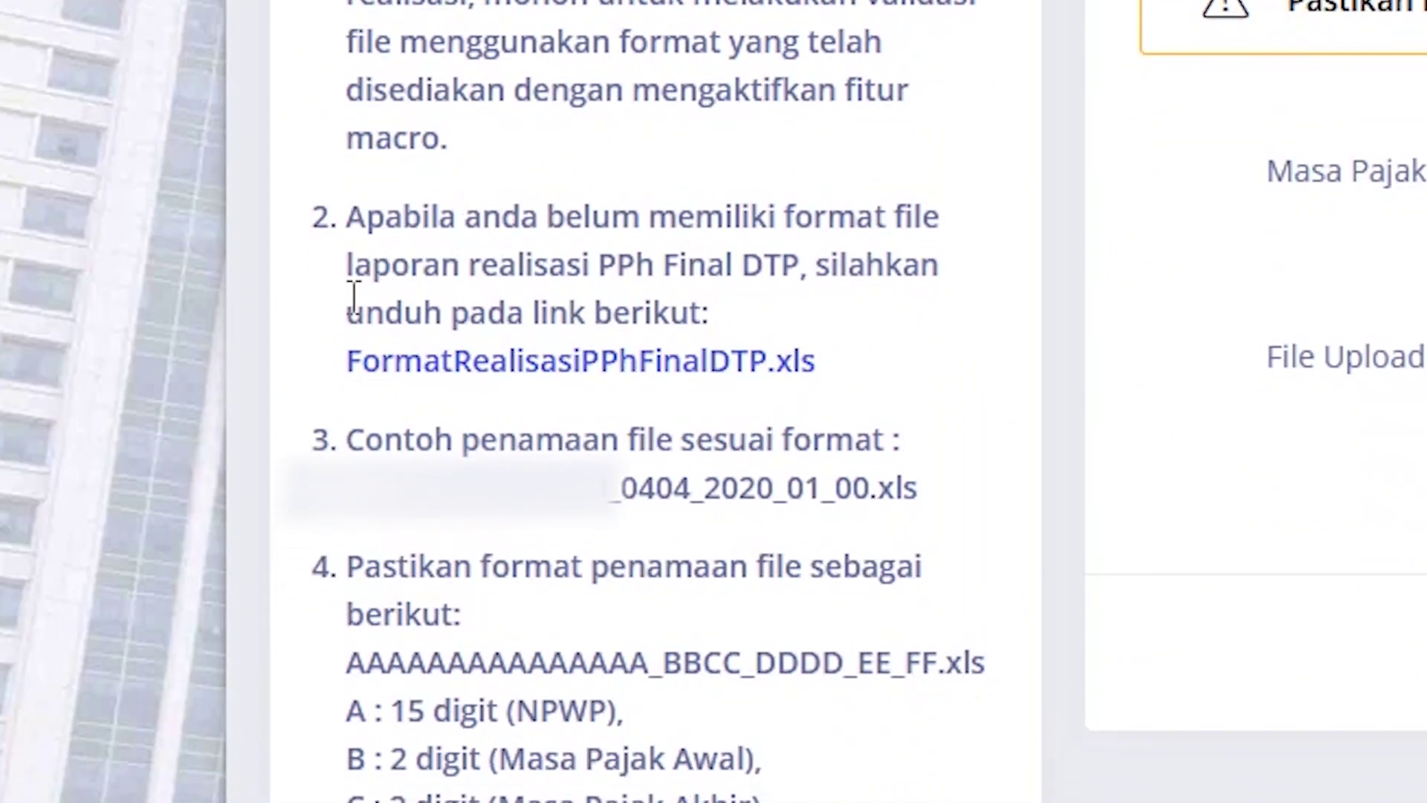
Open the FormatRealisasiPPhFinalDTP.xls template in Excel and review the column headers of the PEMOTONG ATAU PEMUNGUT sheet.
{"action": "left_click", "coordinate": [666, 365]}
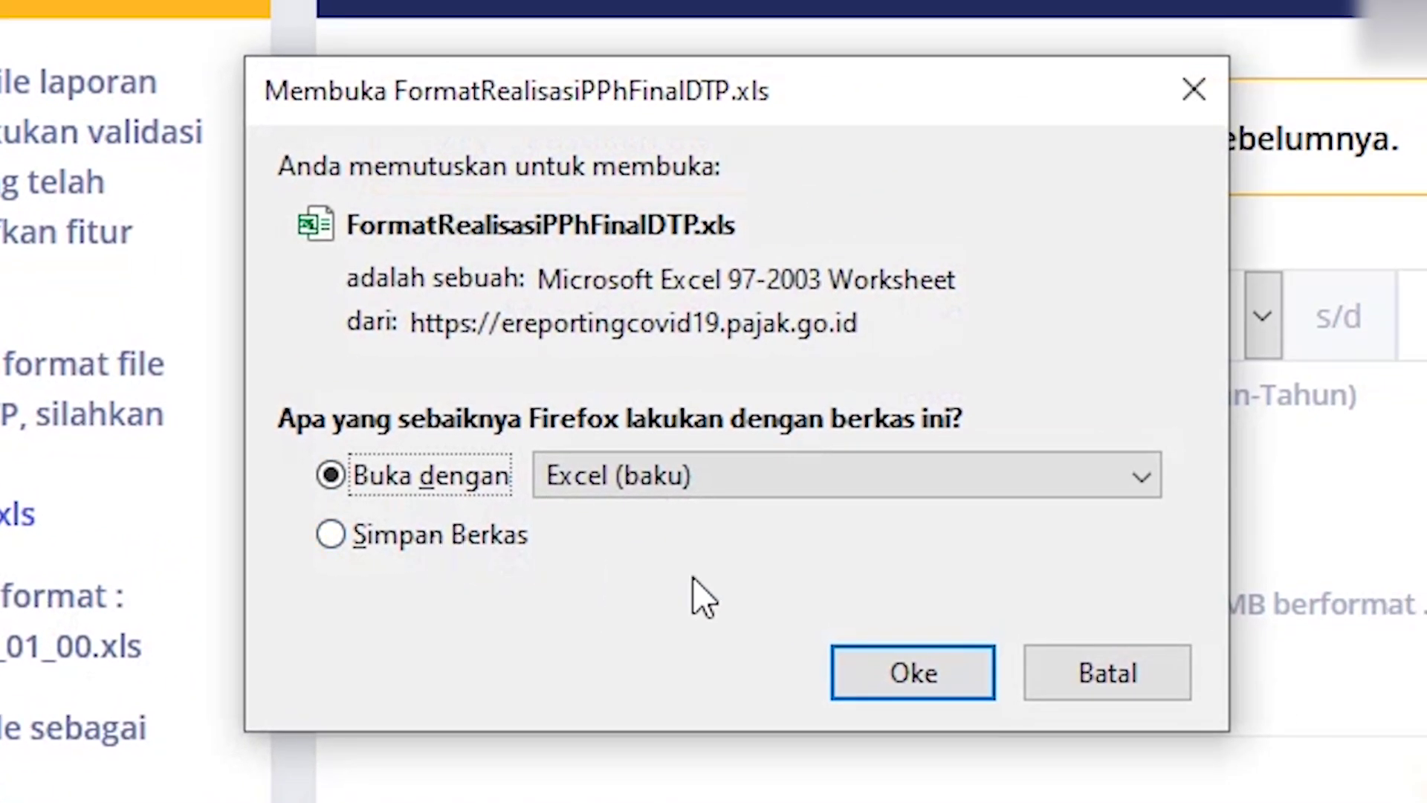
{"action": "left_click", "coordinate": [1301, 611]}
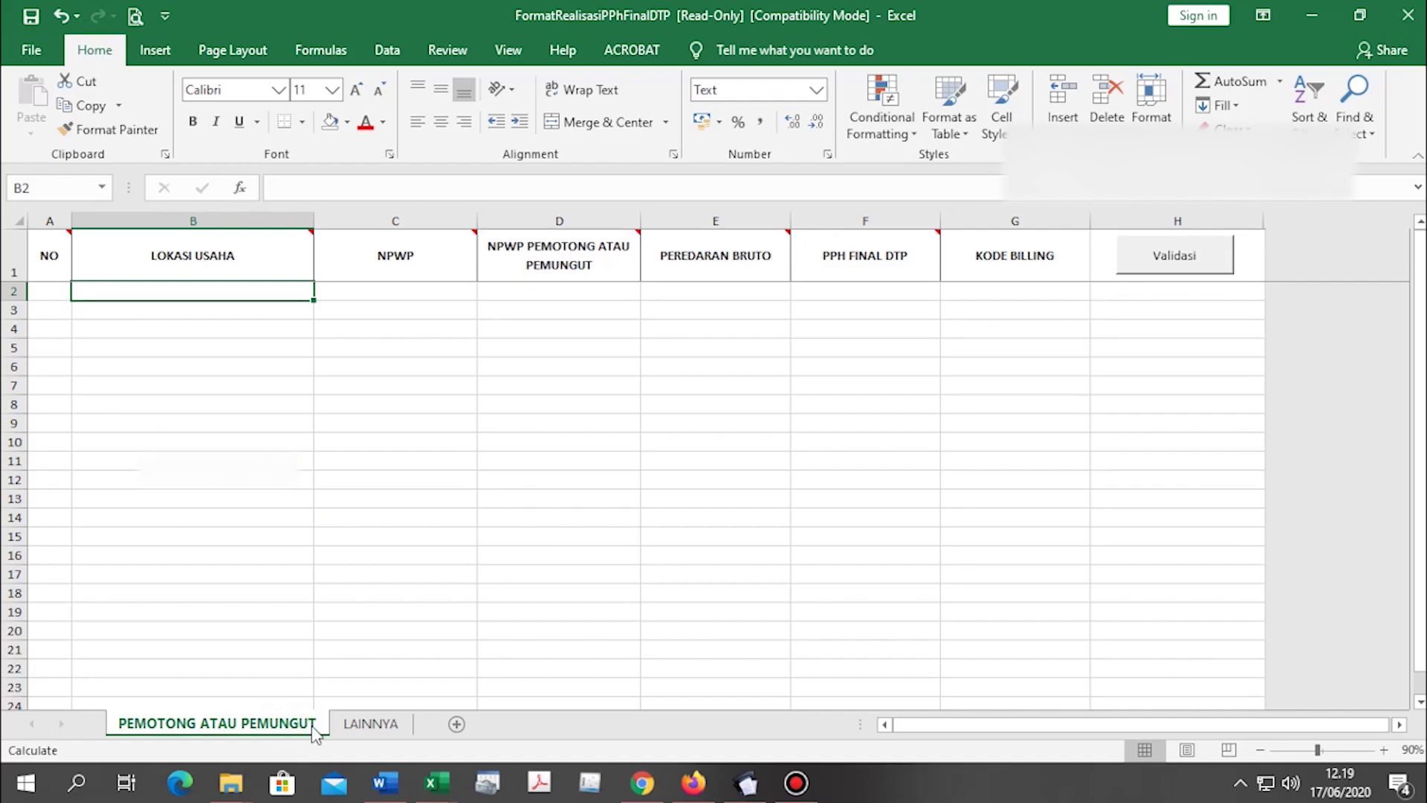
{"action": "mouse_move", "coordinate": [48, 246]}
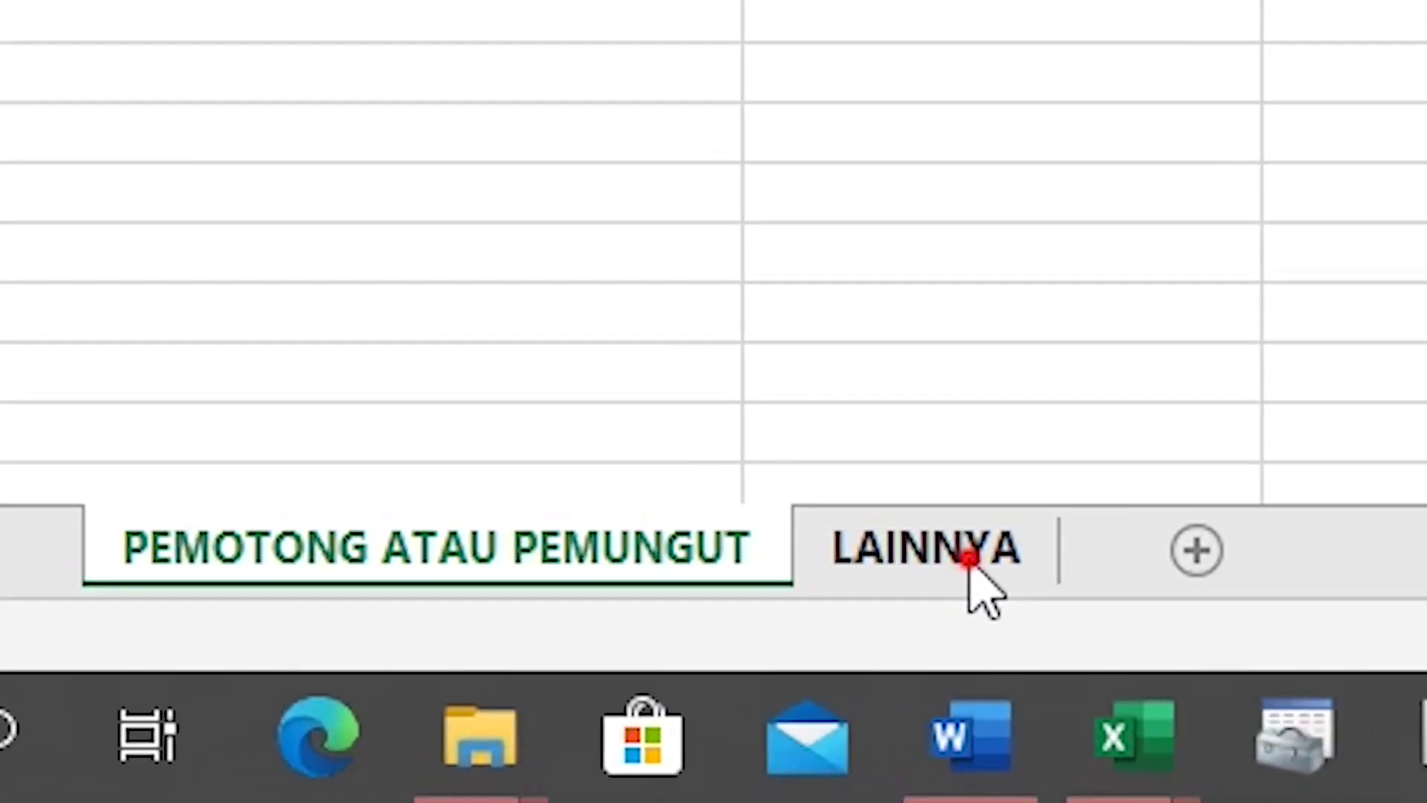
Fill row 1 of the LAINNYA sheet with the business location, unpunctuated NPWP, PEREDARAN BRUTO 27300000 and PPH FINAL DTP 136500, and validate the data.
{"action": "left_click", "coordinate": [388, 728]}
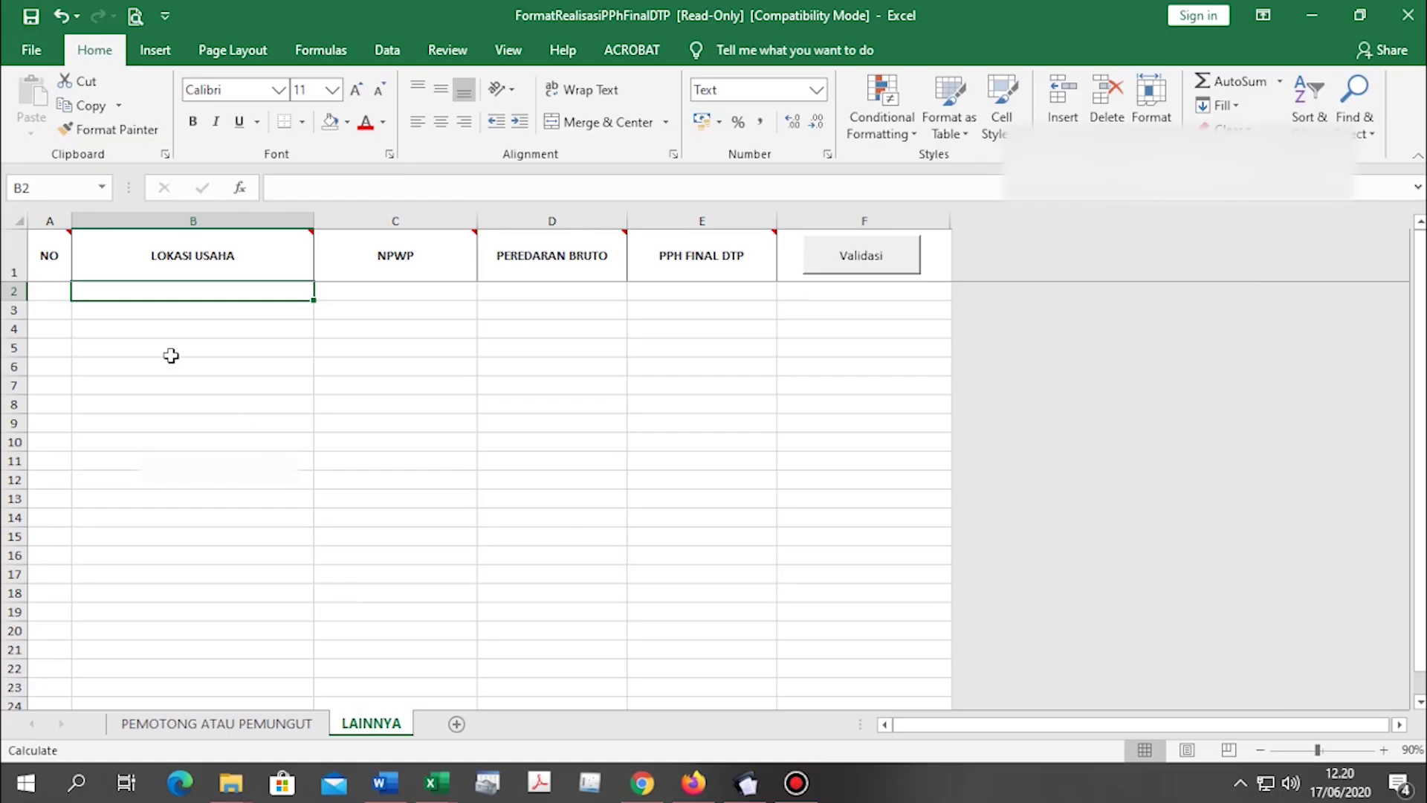
{"action": "key", "text": "Delete"}
{"action": "key", "text": "Delete"}
{"action": "key", "text": "Delete"}
{"action": "key", "text": "Delete"}
{"action": "key", "text": "Delete"}
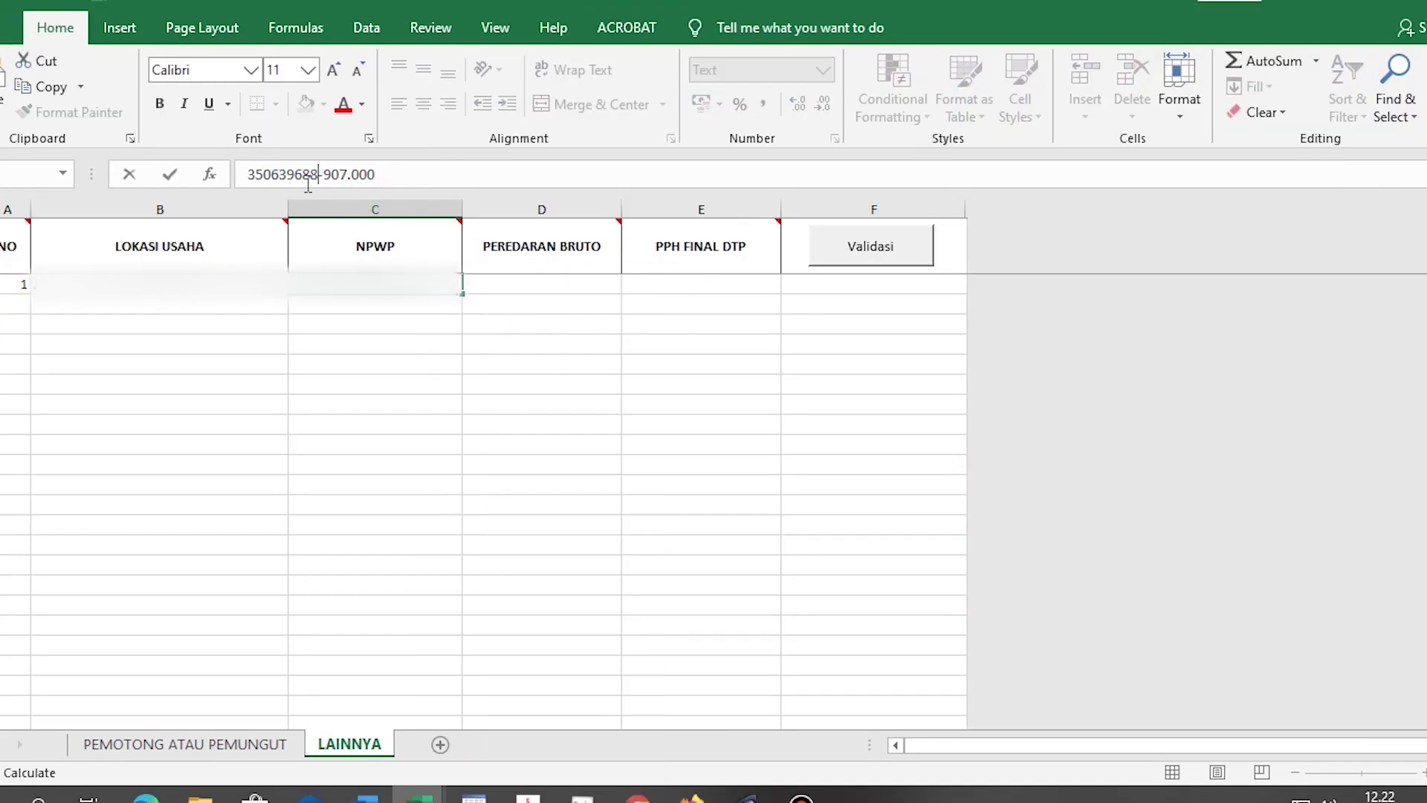
{"action": "key", "text": "Return"}
{"action": "key", "text": "alt+Tab"}
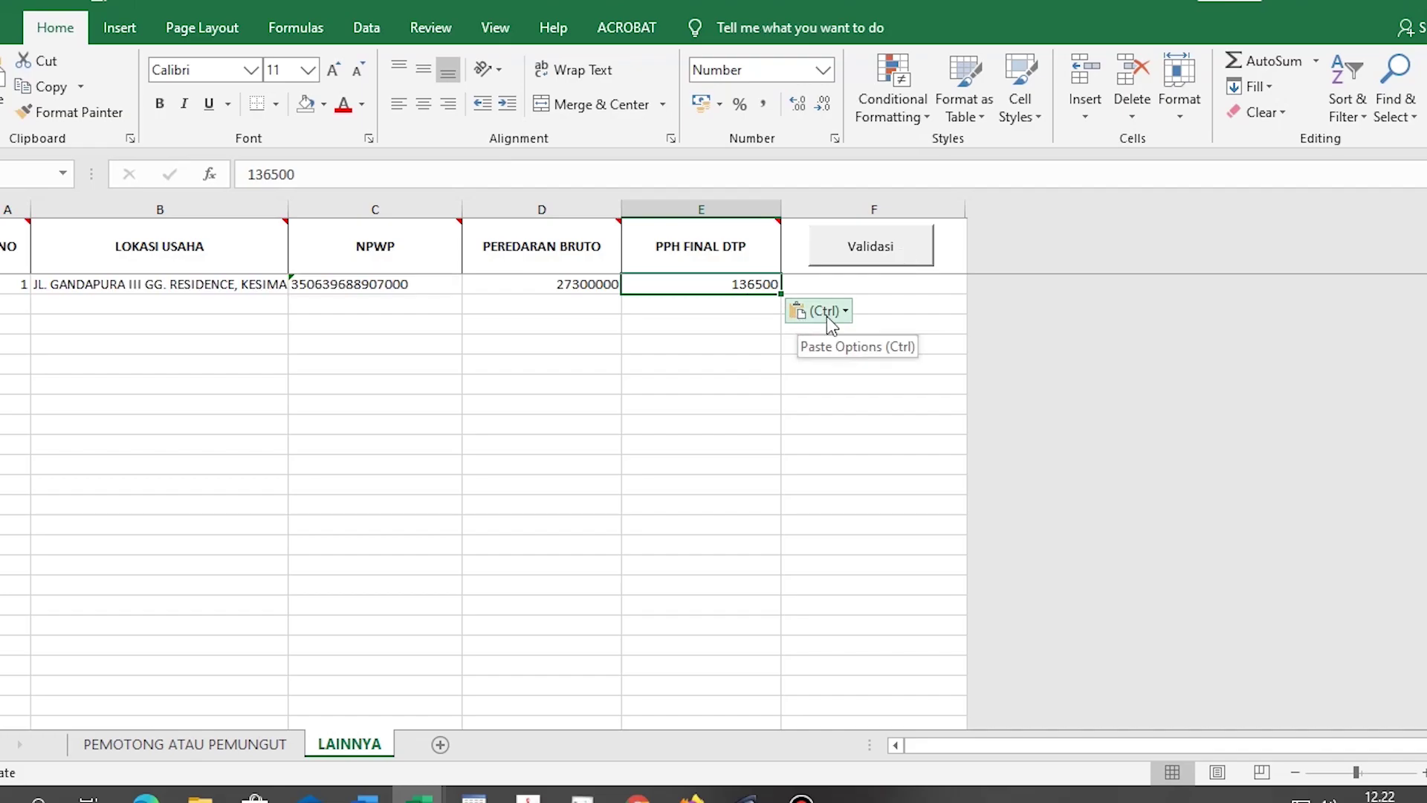
{"action": "left_click", "coordinate": [904, 262]}
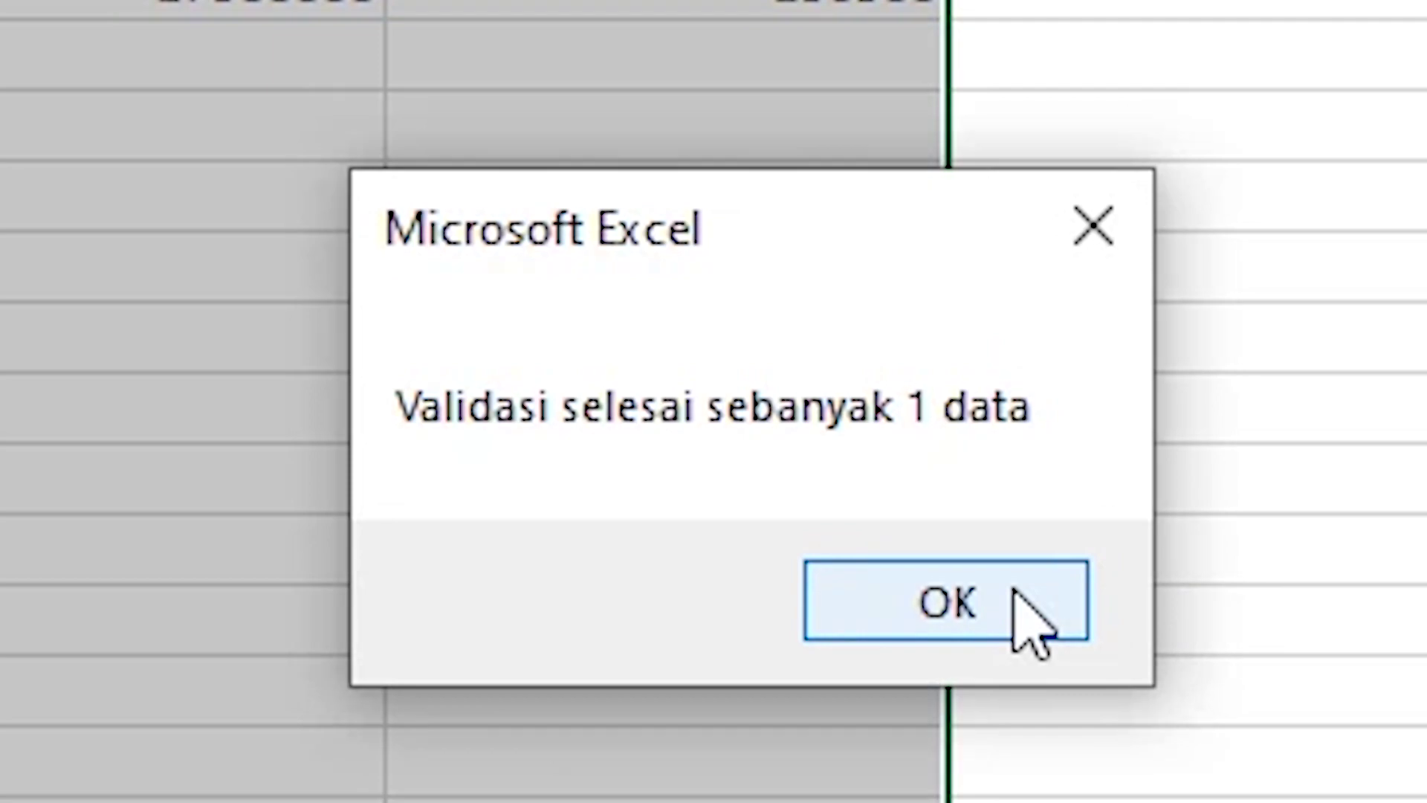
{"action": "left_click", "coordinate": [1015, 591]}
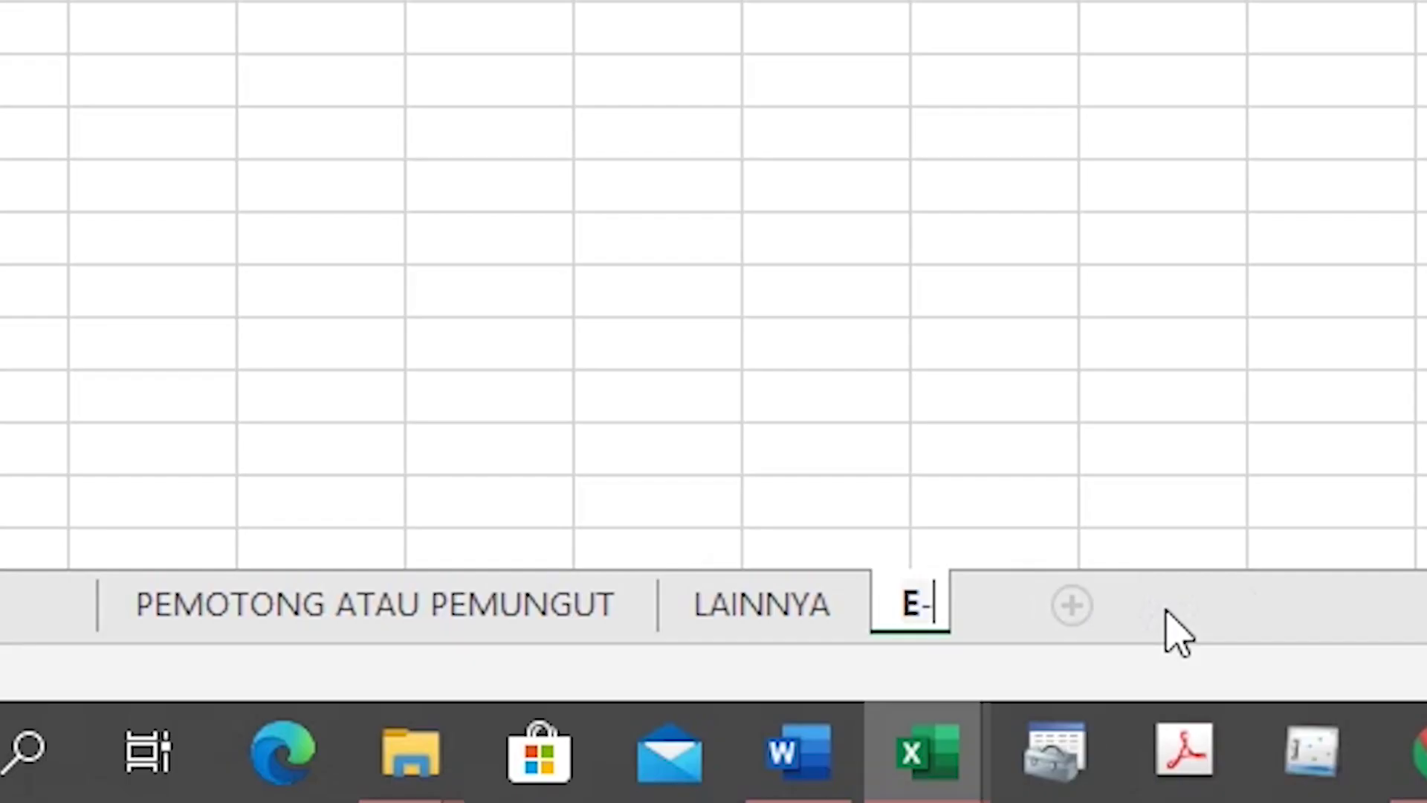
Name the newly added sheet E-BILLING DTP and paste the copied content into it.
{"action": "type", "text": "BILLING"}
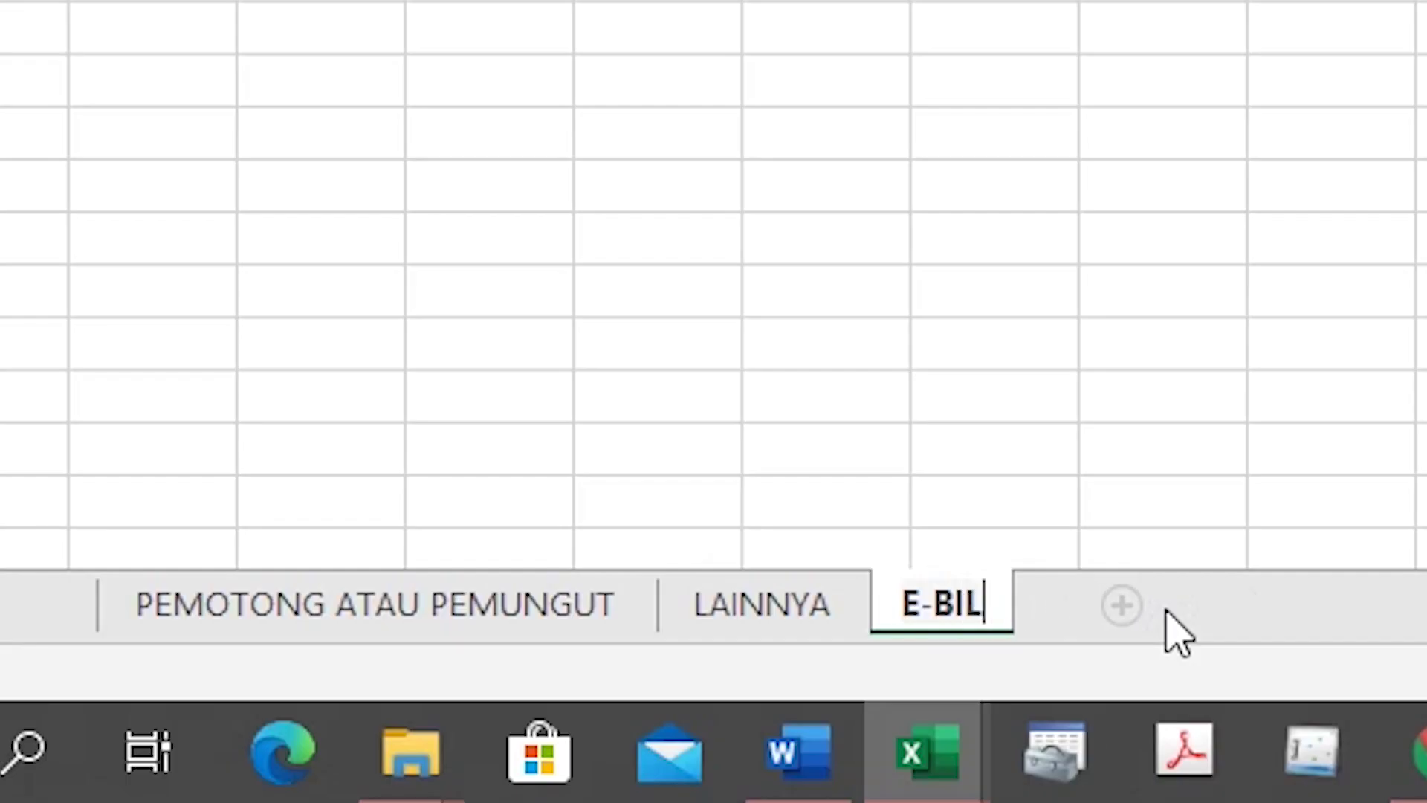
{"action": "type", "text": " DTP"}
{"action": "key", "text": "Return"}
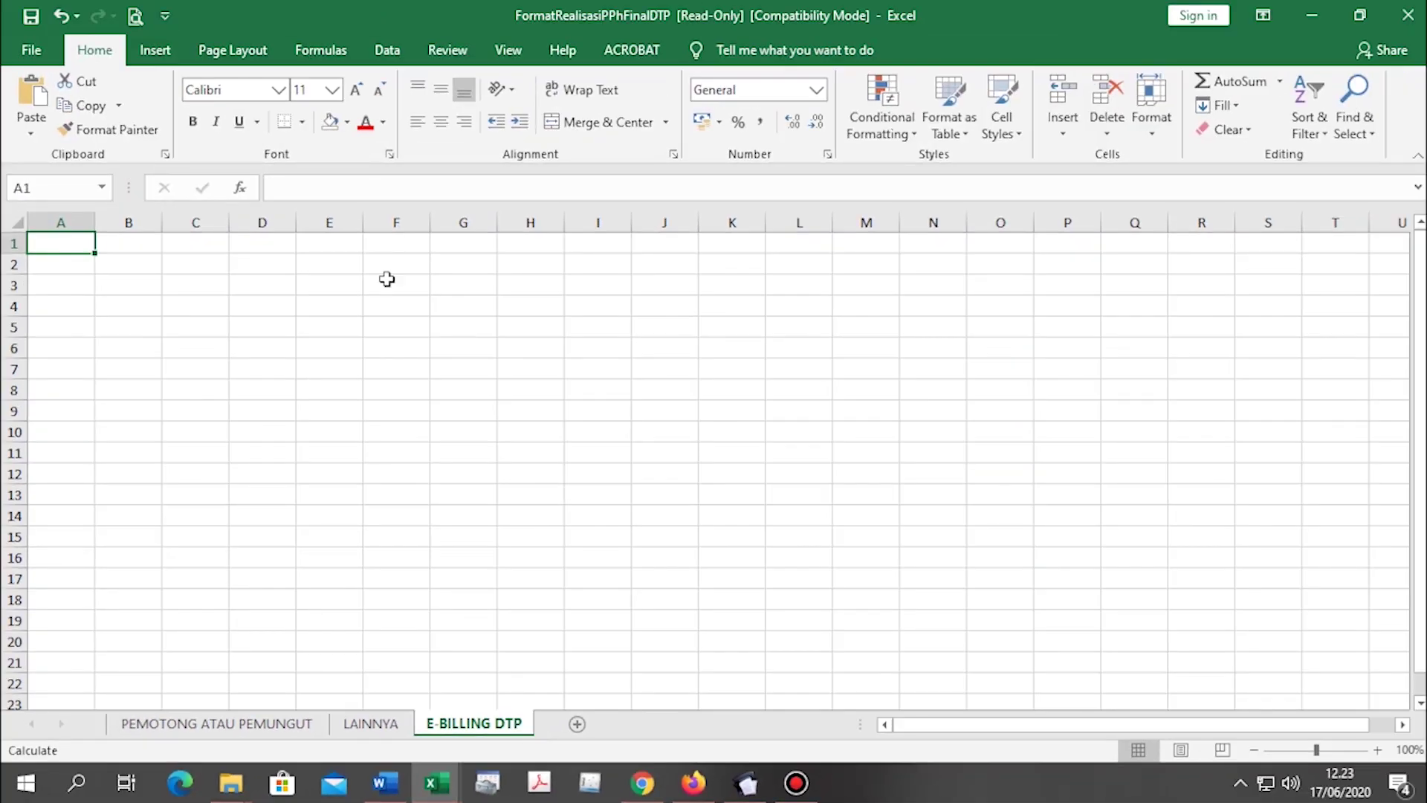
{"action": "left_click", "coordinate": [157, 241]}
{"action": "key", "text": "ctrl+v"}
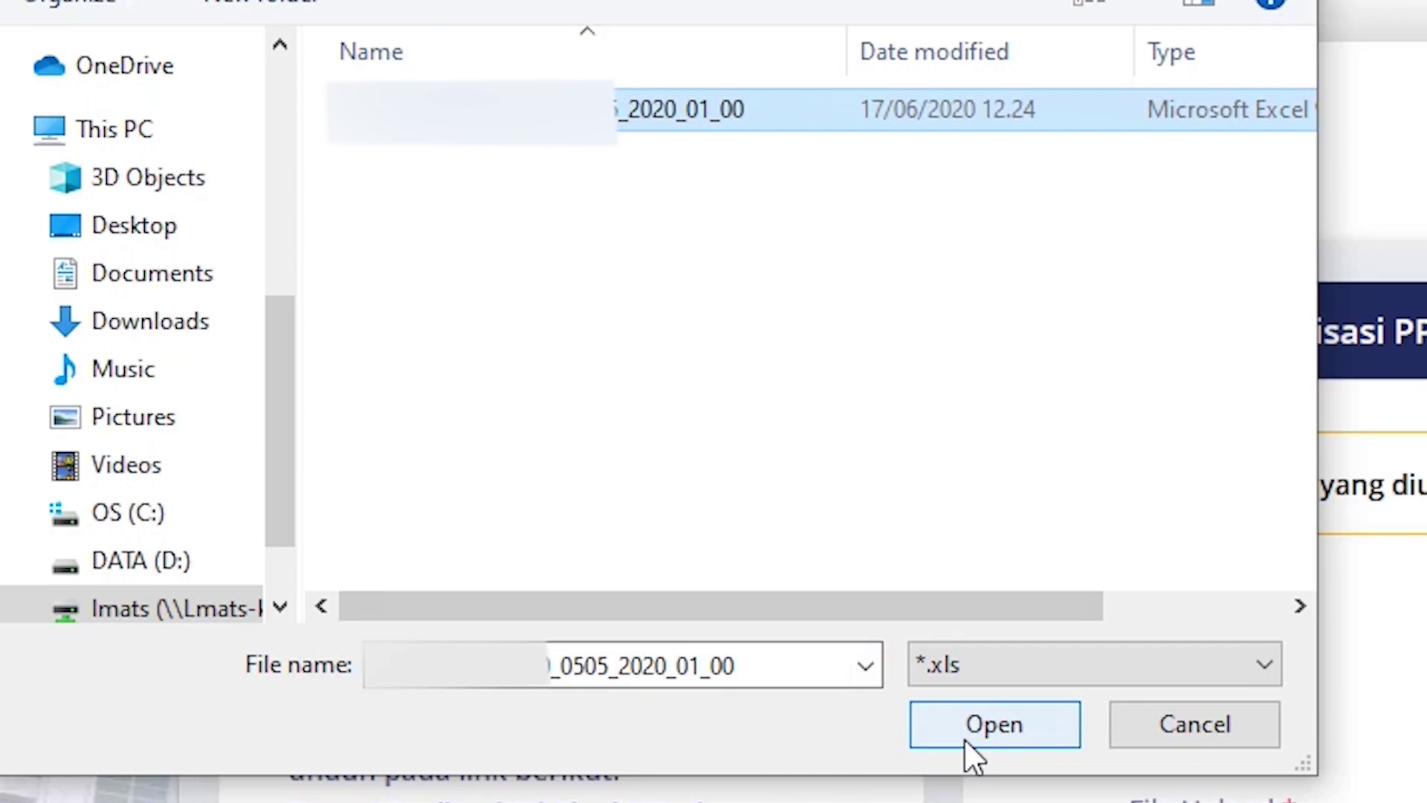
Upload the PPh Final DTP file ending in _0505_2020_01_00 and download the BPS receipt of the Realisasi PPh Final DTP report for period 05-05 2020.
{"action": "left_click", "coordinate": [964, 738]}
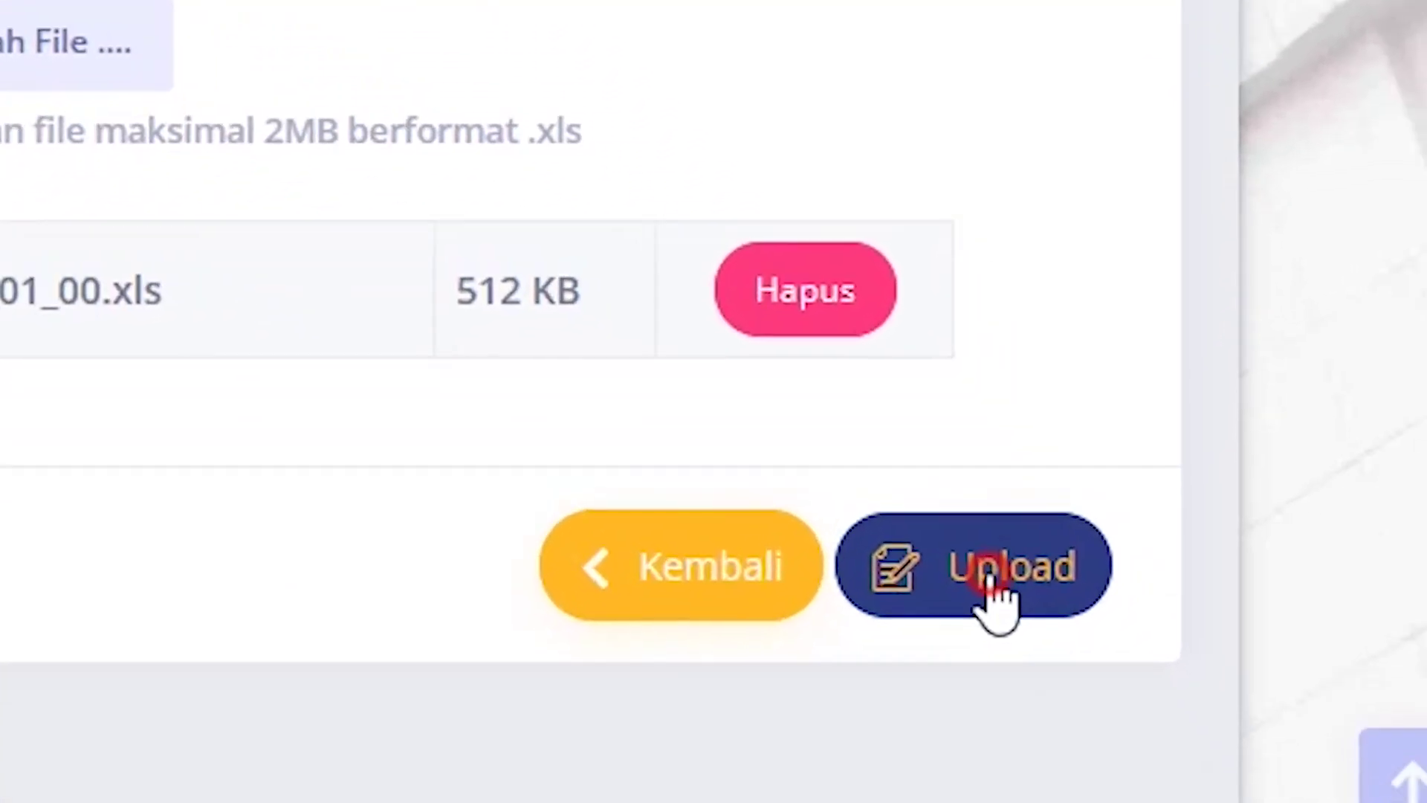
{"action": "left_click", "coordinate": [1255, 799]}
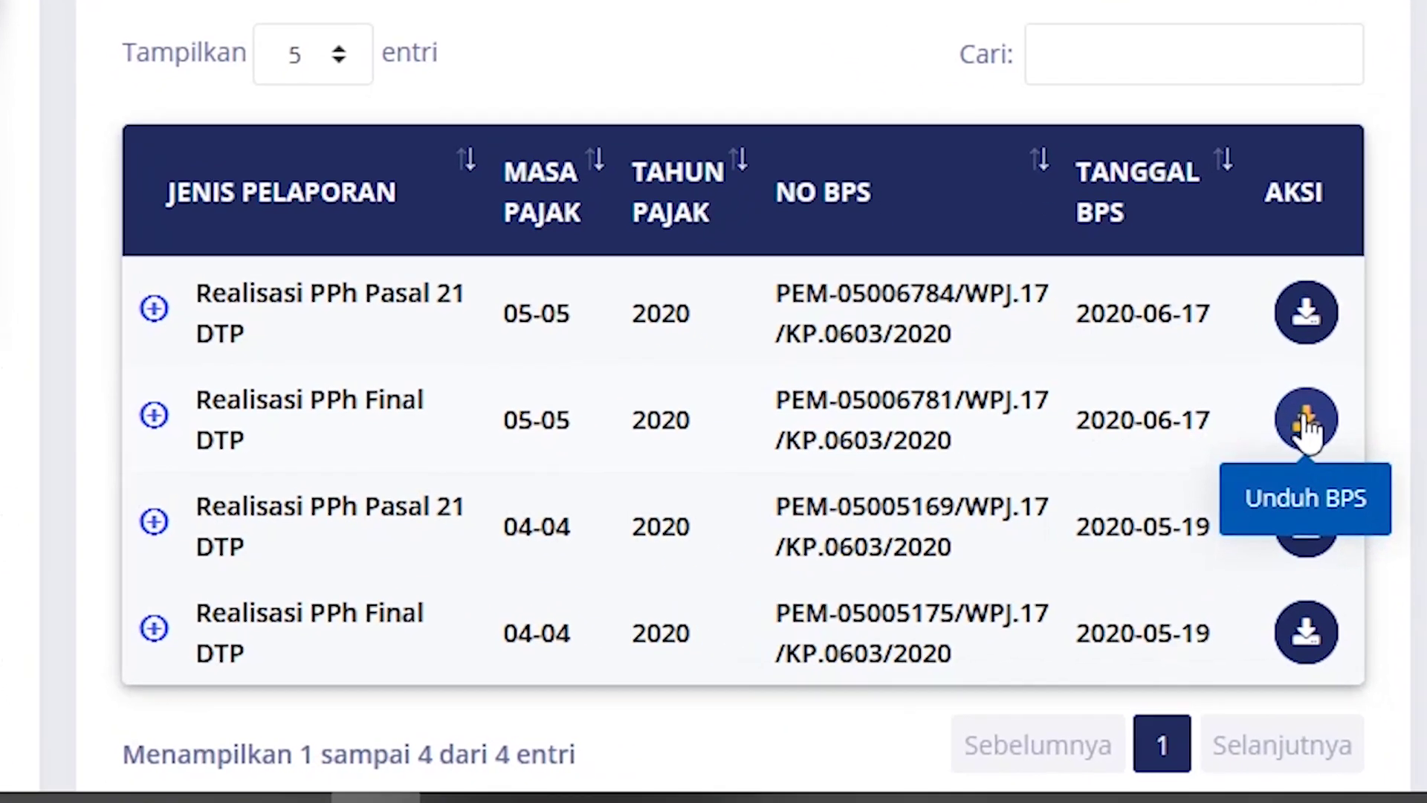
{"action": "left_click", "coordinate": [1256, 561]}
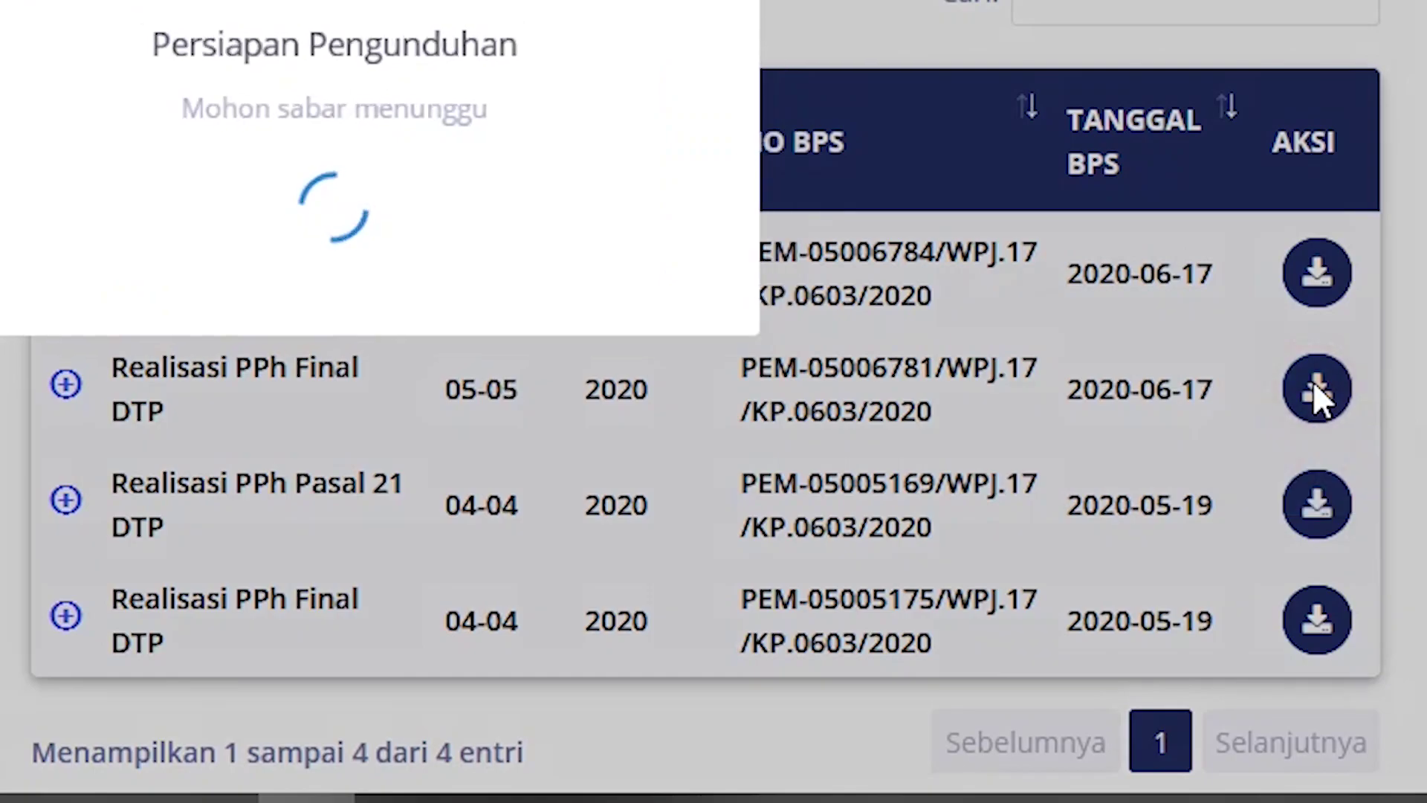